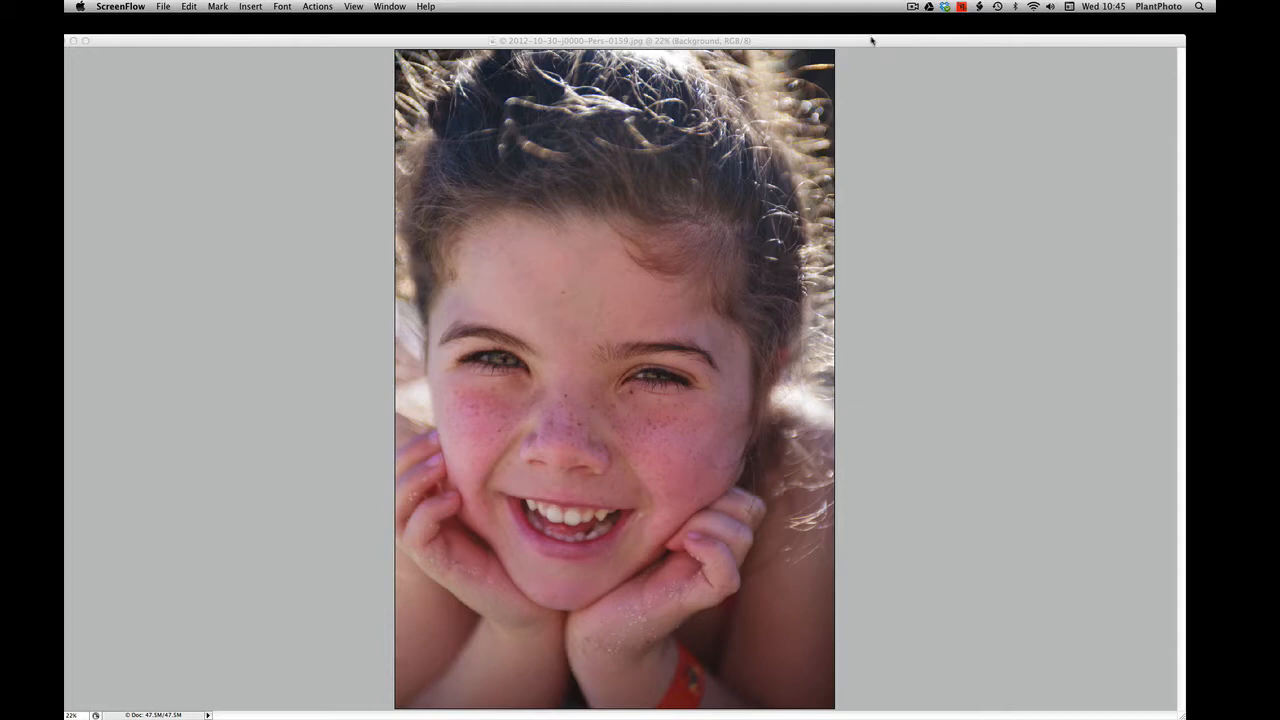
Step: Compare the photo with and without the Curves 1 adjustment layer, and delete that layer
left_click(871, 41)
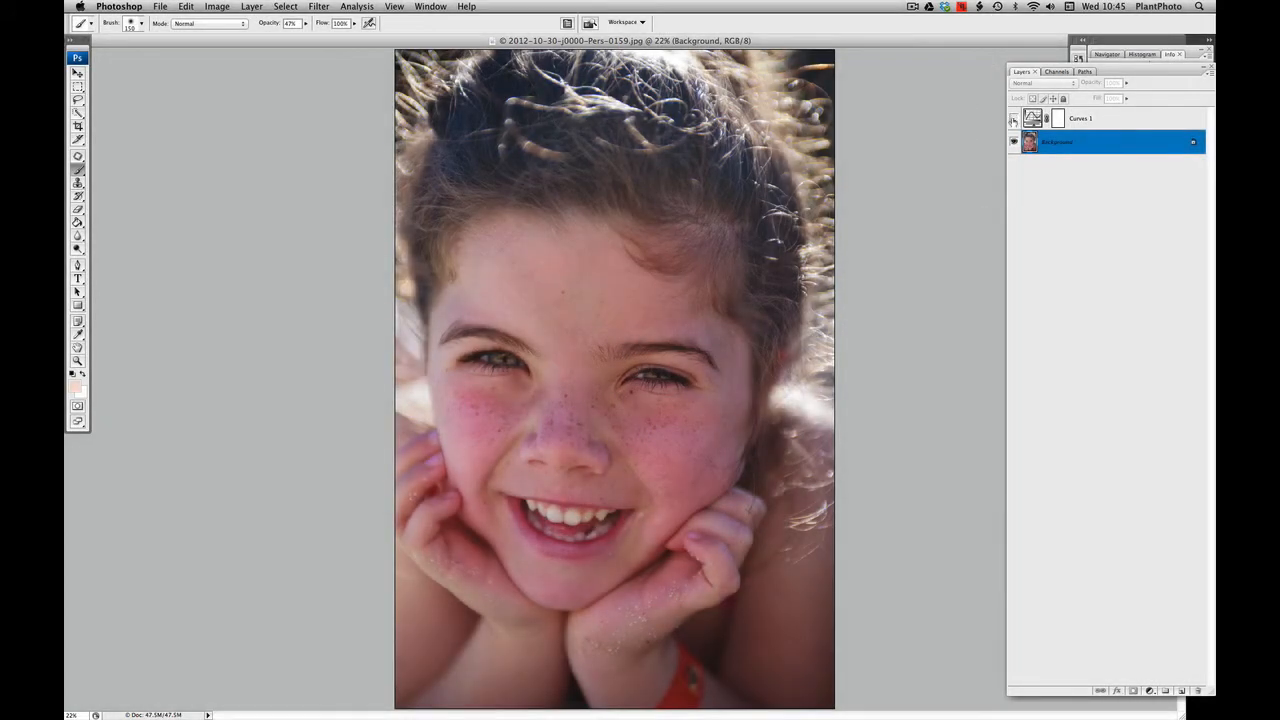
left_click(1013, 119)
left_click(1013, 119)
left_click(1013, 119)
left_click(1013, 119)
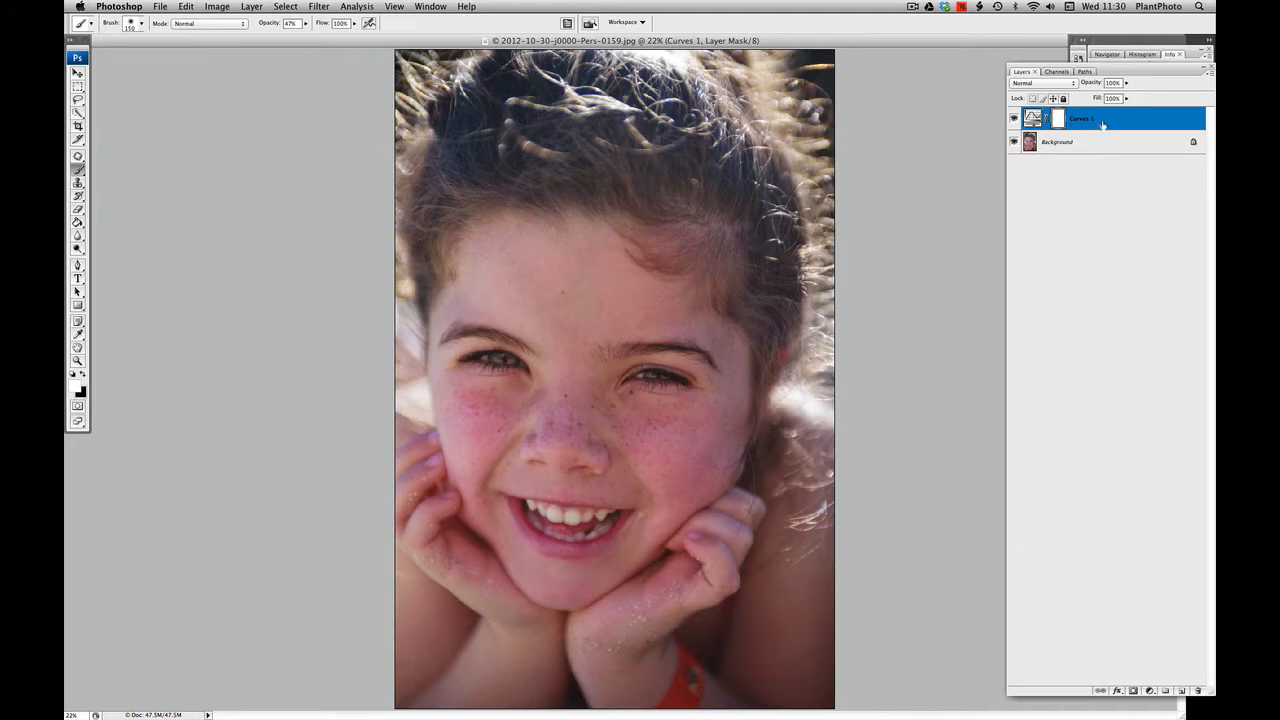
left_click(1014, 118)
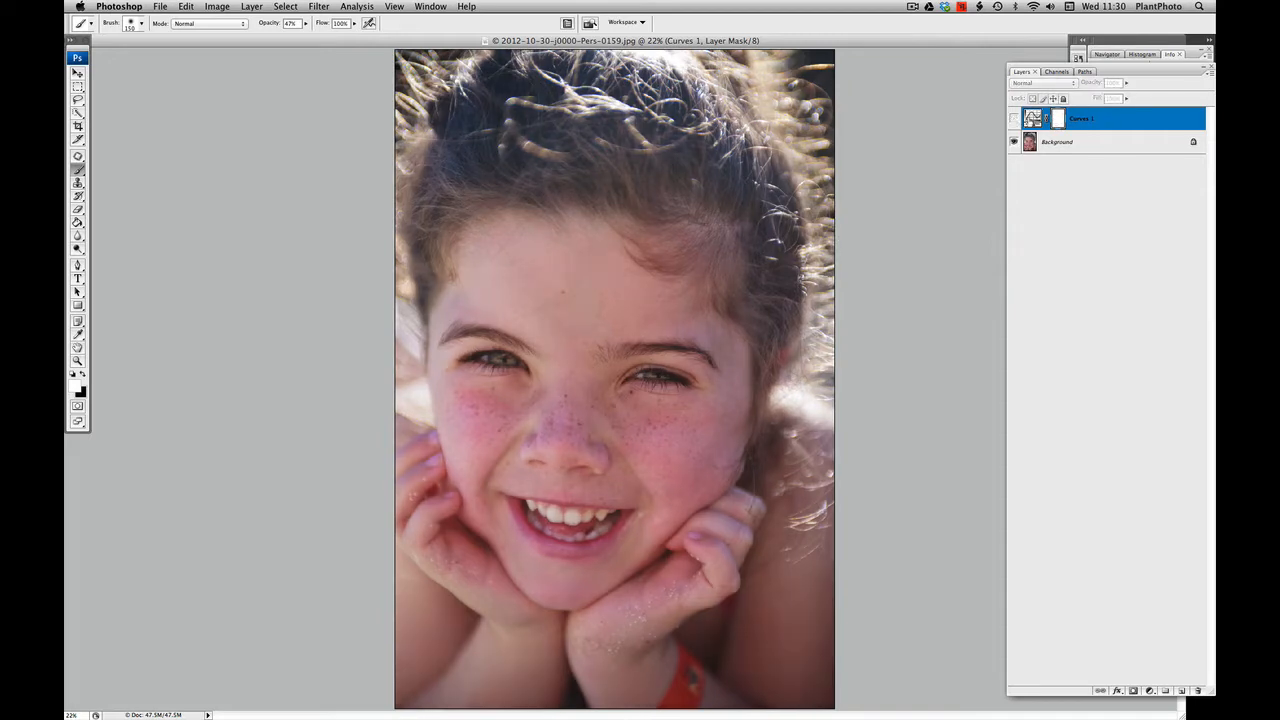
left_click(1014, 118)
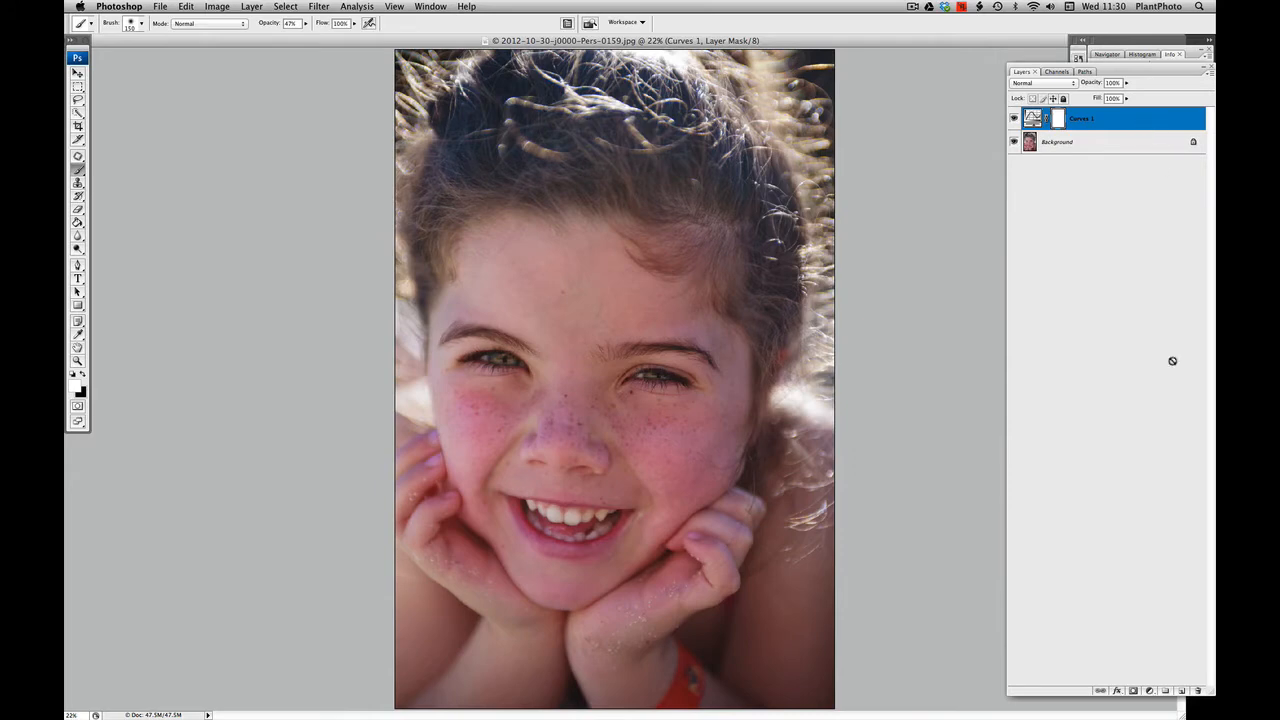
left_click_drag(1187, 614, 1199, 691)
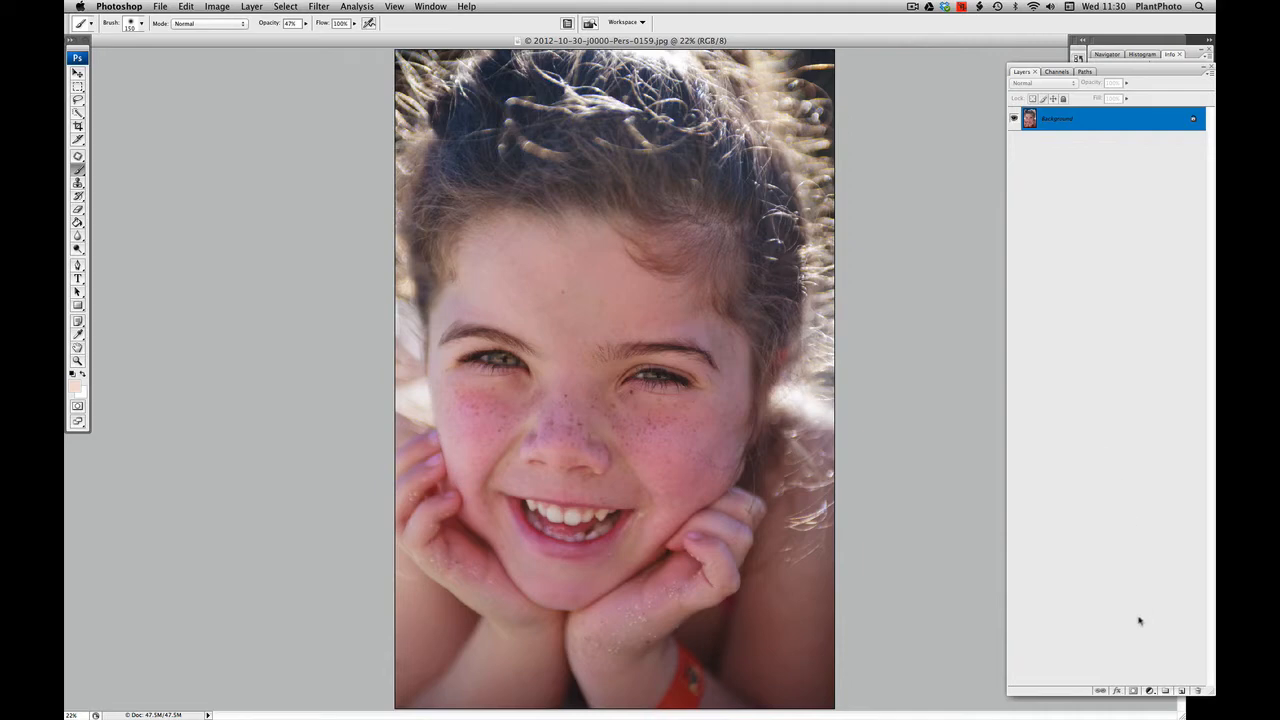
left_click(1149, 691)
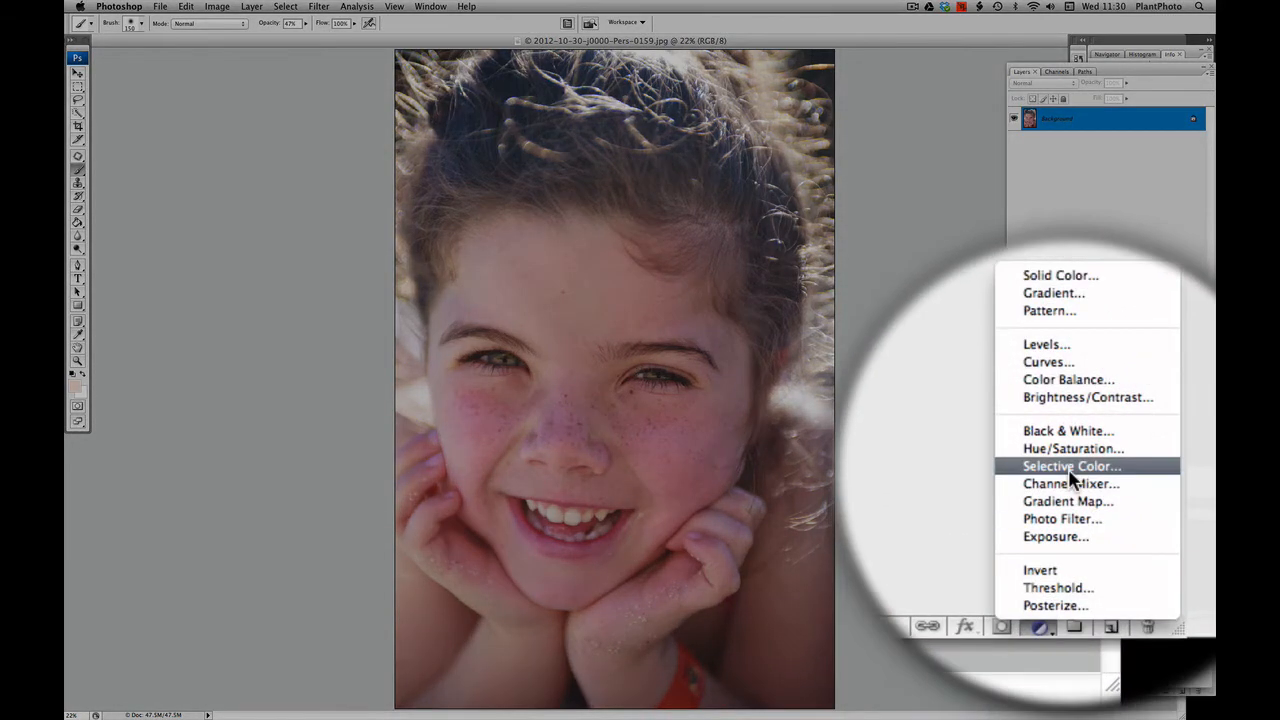
left_click(1157, 563)
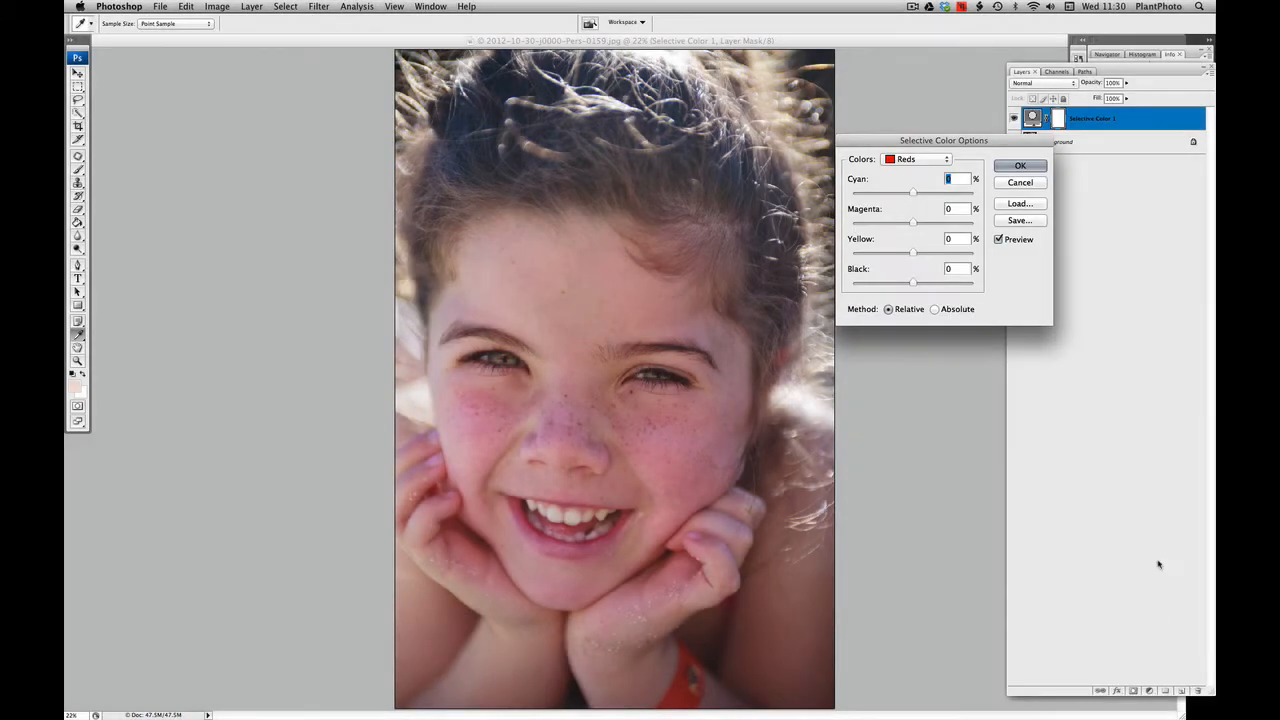
left_click(1019, 183)
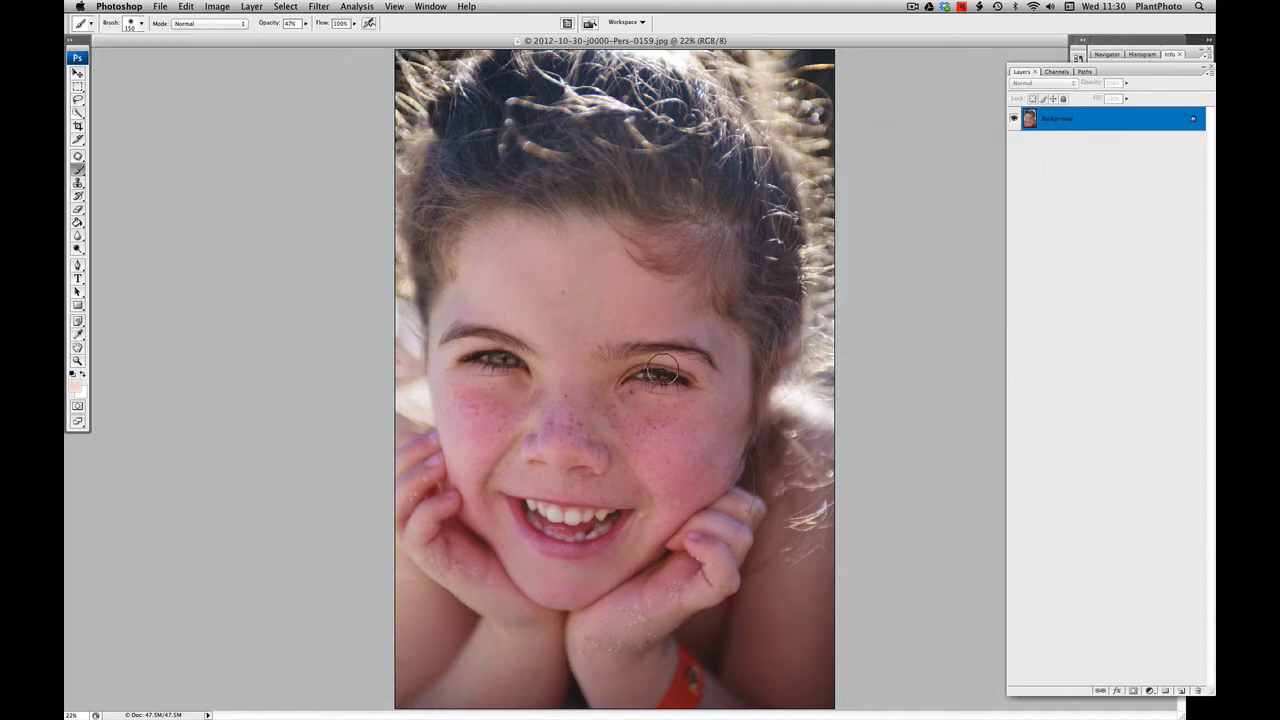
Step: Add a Selective Color adjustment layer above the Background and keep its options open beside the photo
left_click(1149, 693)
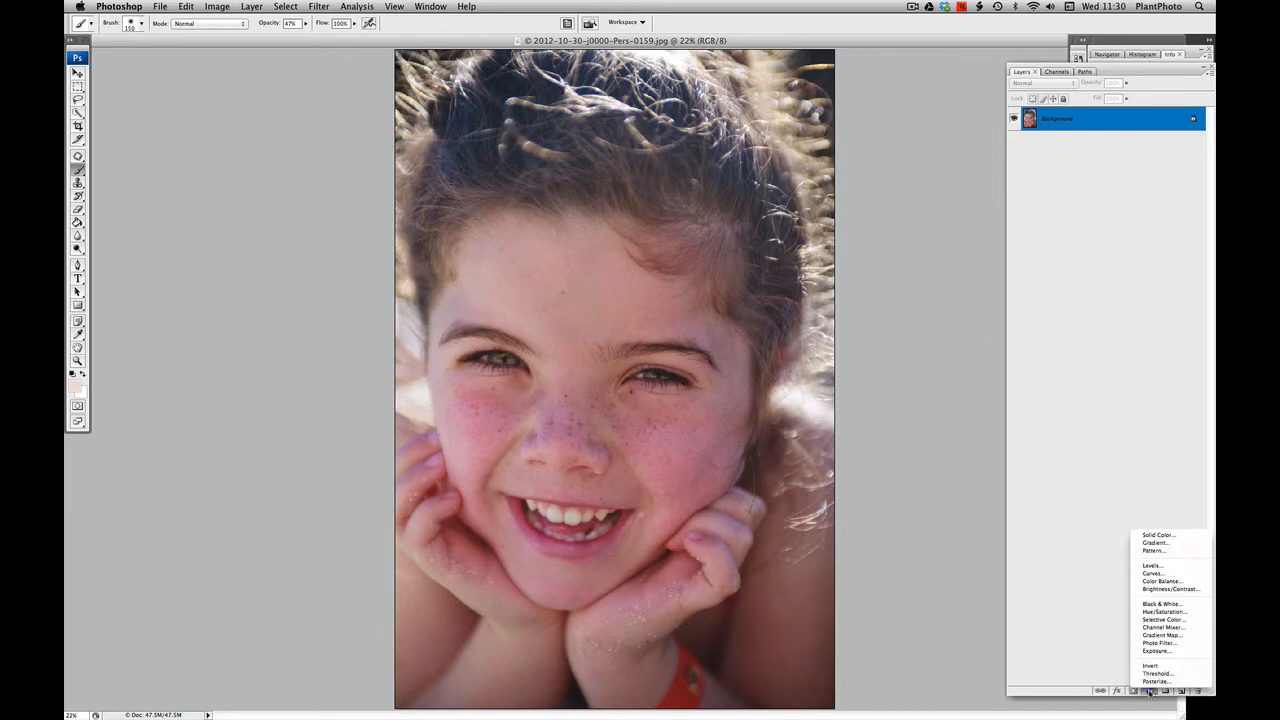
left_click(1162, 621)
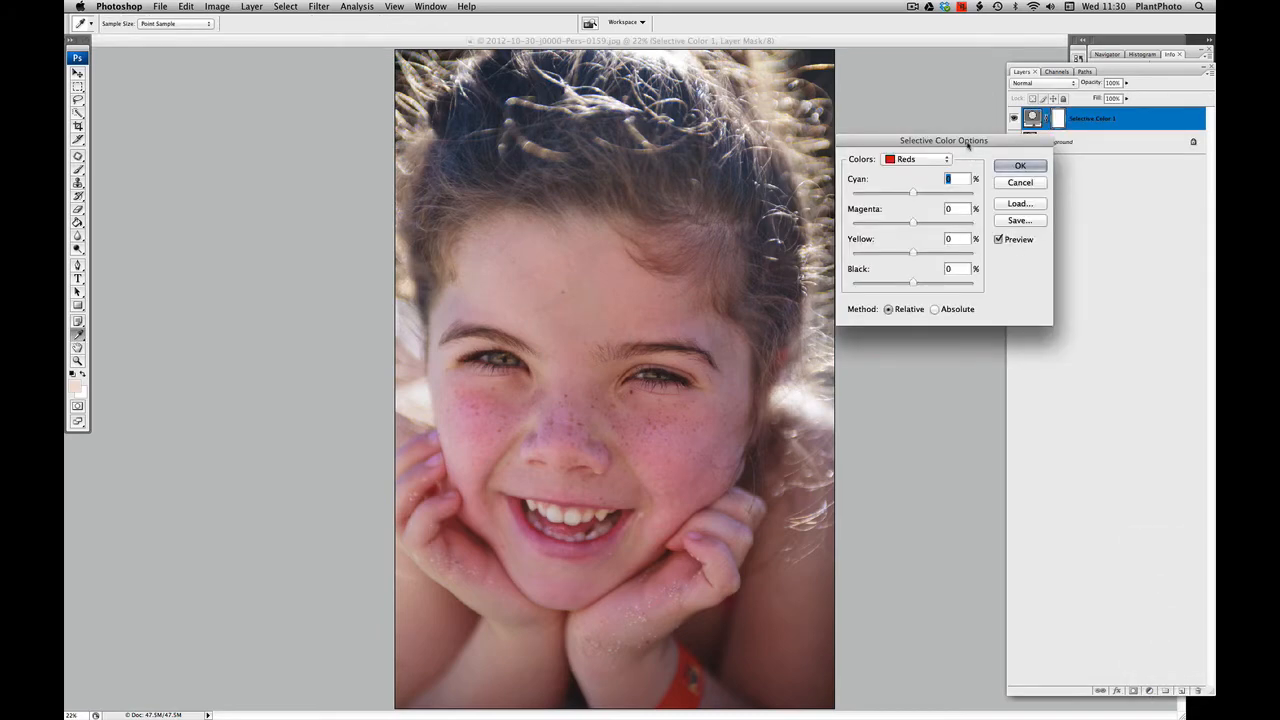
left_click_drag(970, 147, 980, 140)
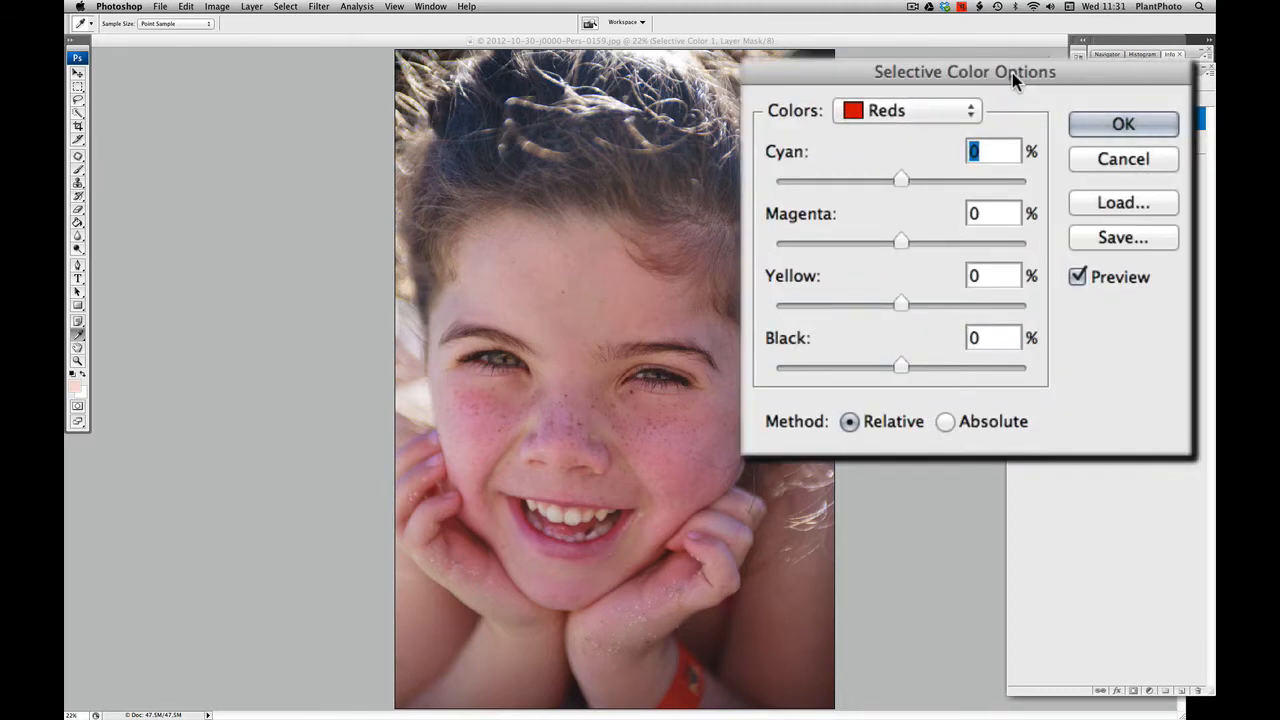
Step: In the Selective Color options, set Magenta to -80% for the Magentas
left_click(930, 122)
left_click(966, 251)
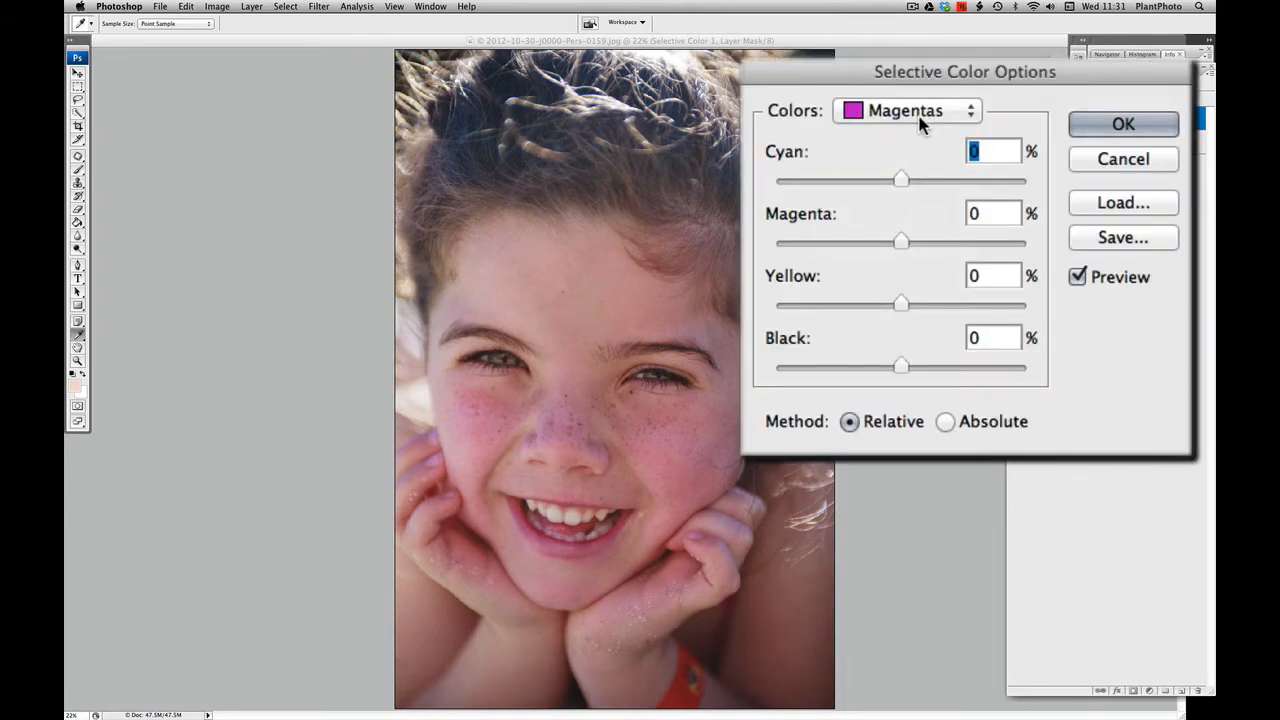
left_click(957, 205)
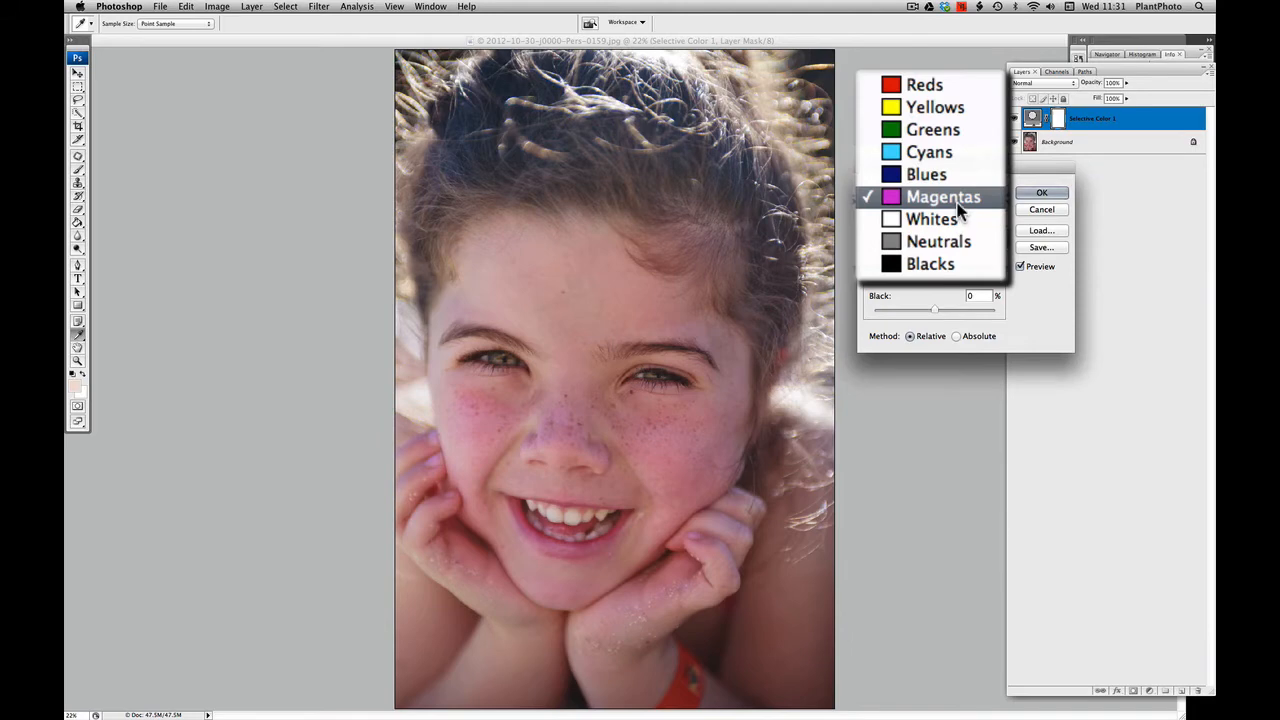
left_click(956, 203)
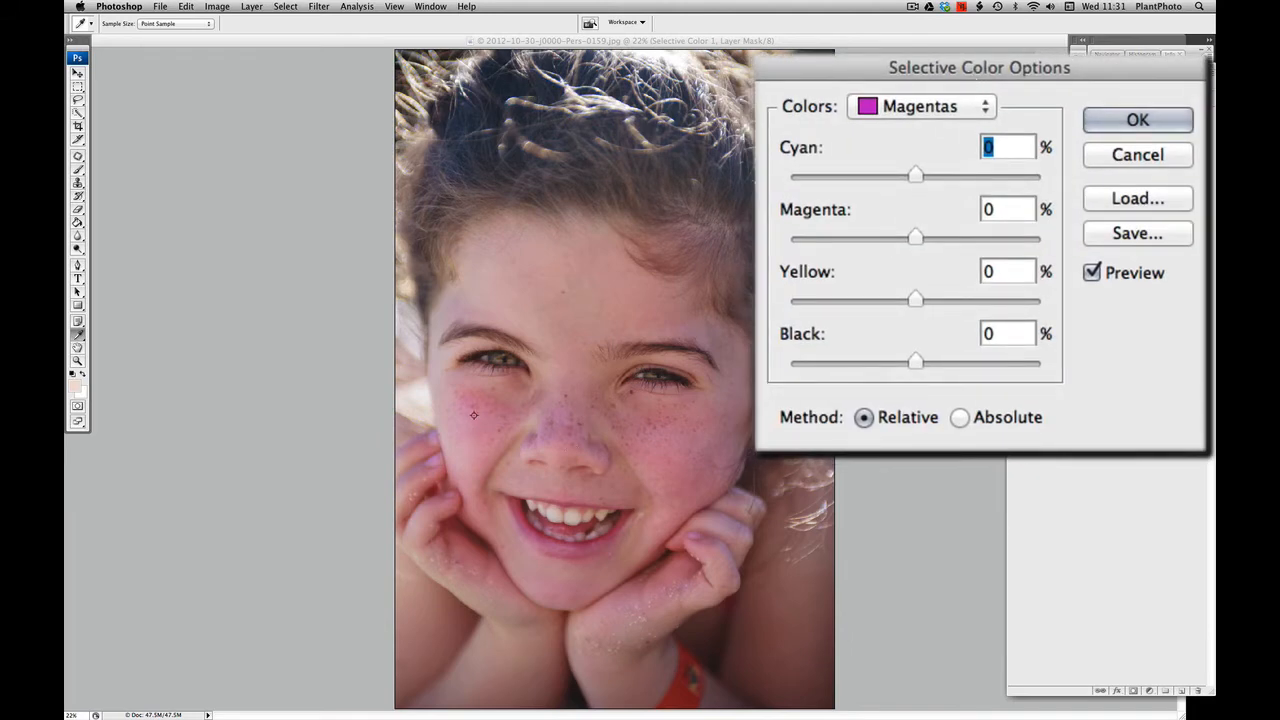
left_click_drag(921, 238, 1000, 251)
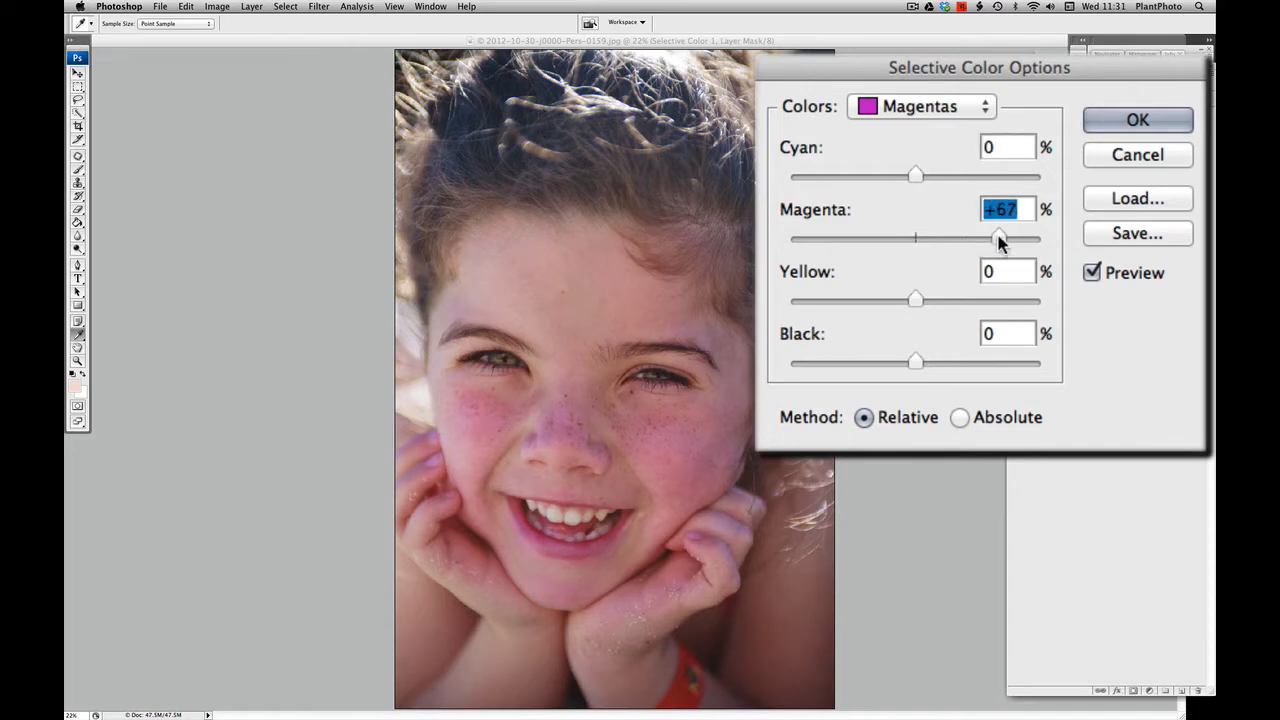
left_click_drag(1000, 240, 815, 278)
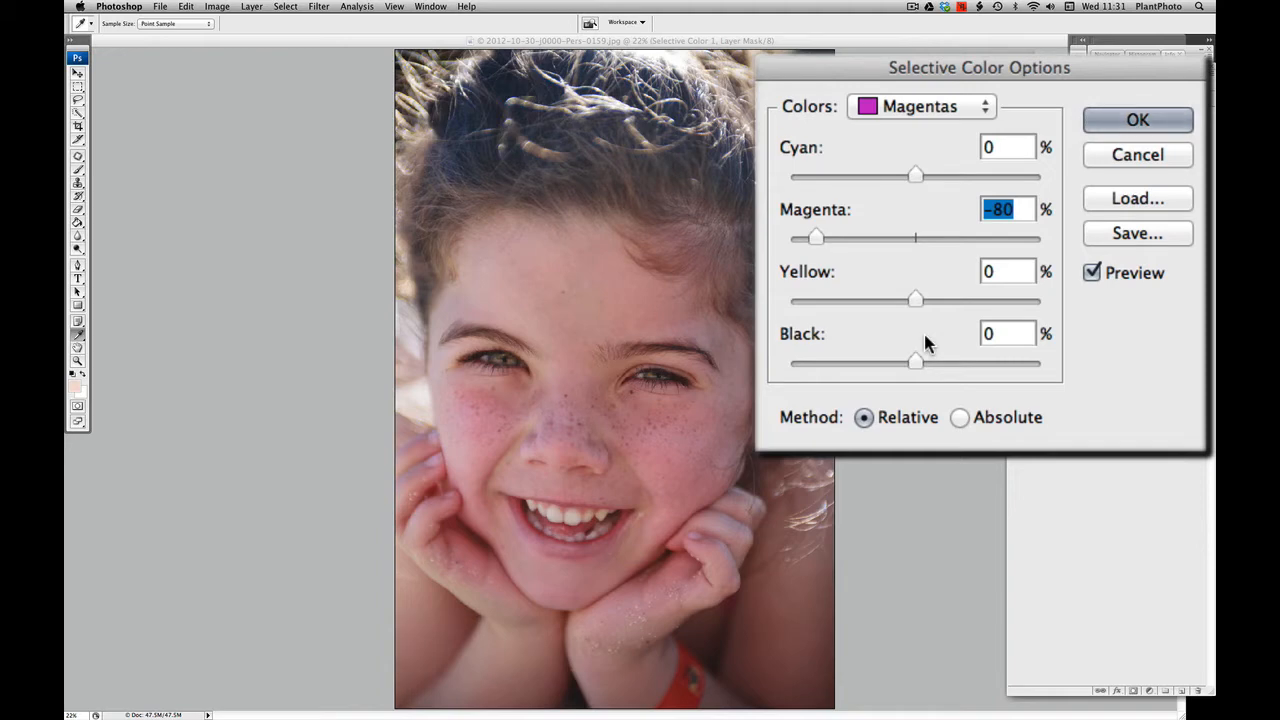
mouse_move(916, 300)
left_mouse_down()
mouse_move(1063, 314)
mouse_move(845, 313)
mouse_move(1020, 313)
mouse_move(924, 315)
mouse_move(913, 300)
left_mouse_up()
Step: For the Reds, set Magenta to -30%, Yellow to +20% and Black to -30%, and apply the Selective Color adjustment
left_click(918, 109)
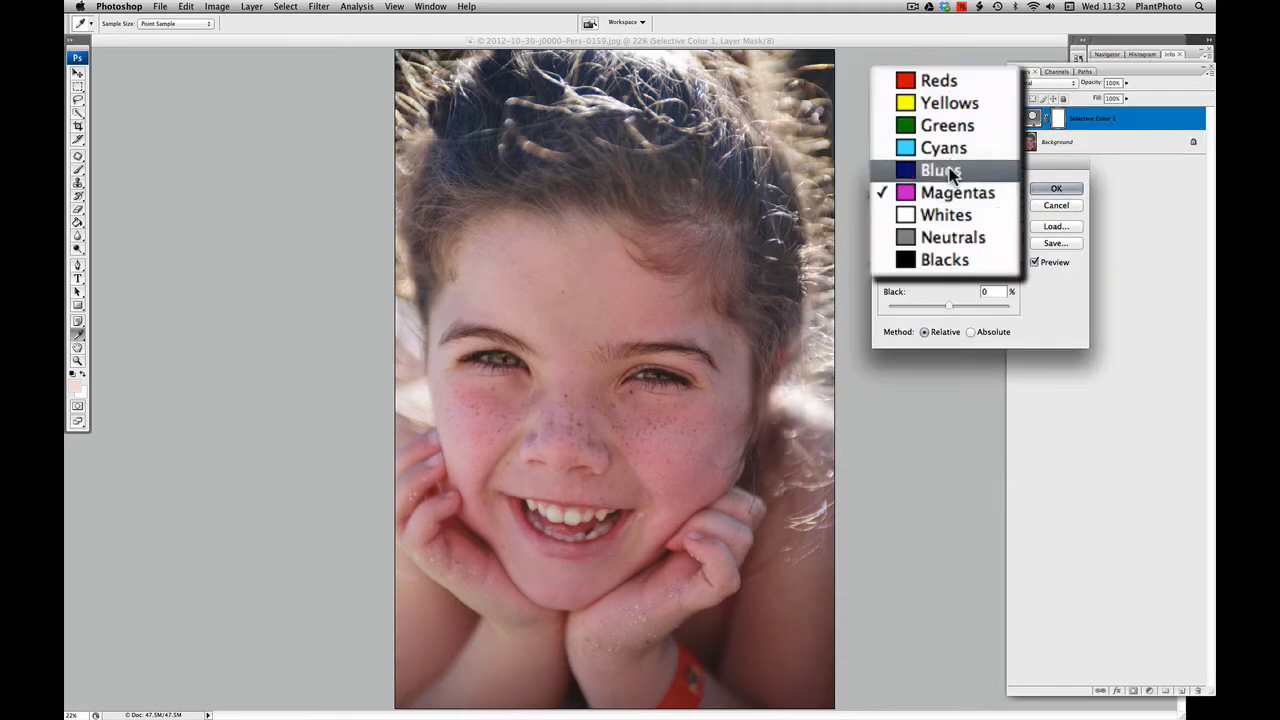
left_click(944, 90)
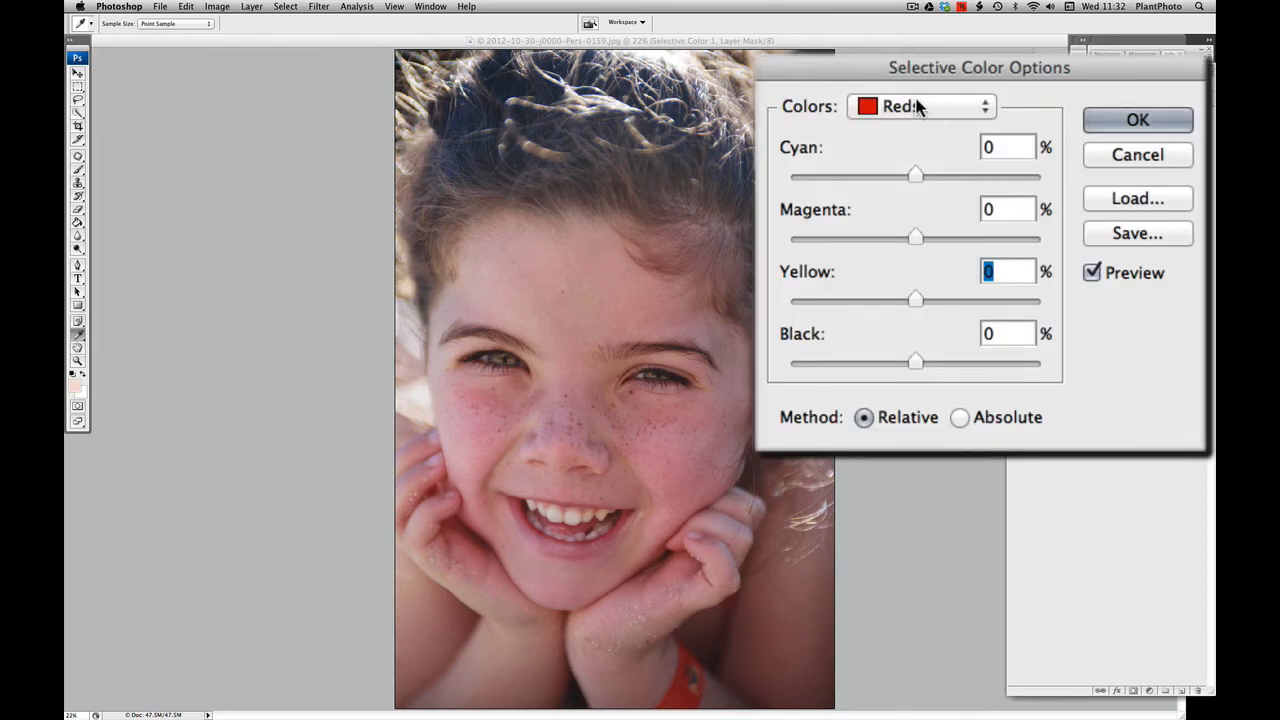
left_click_drag(908, 240, 878, 245)
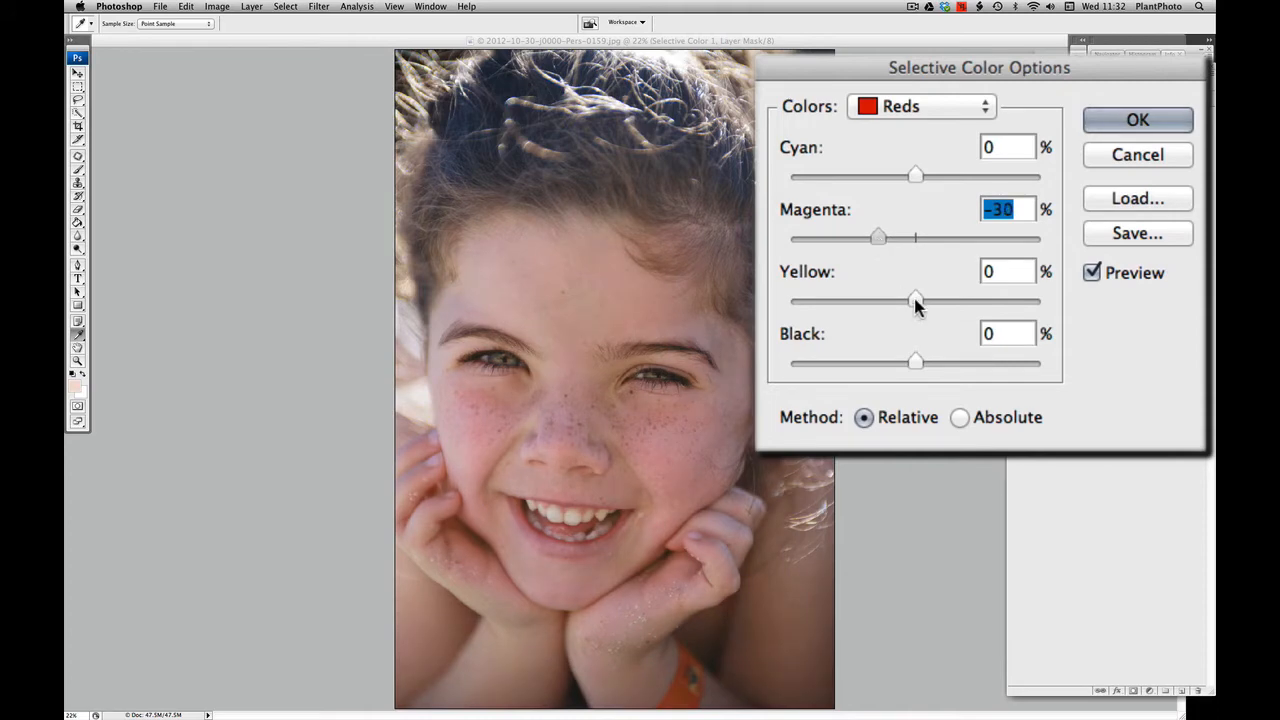
left_click_drag(915, 298, 935, 300)
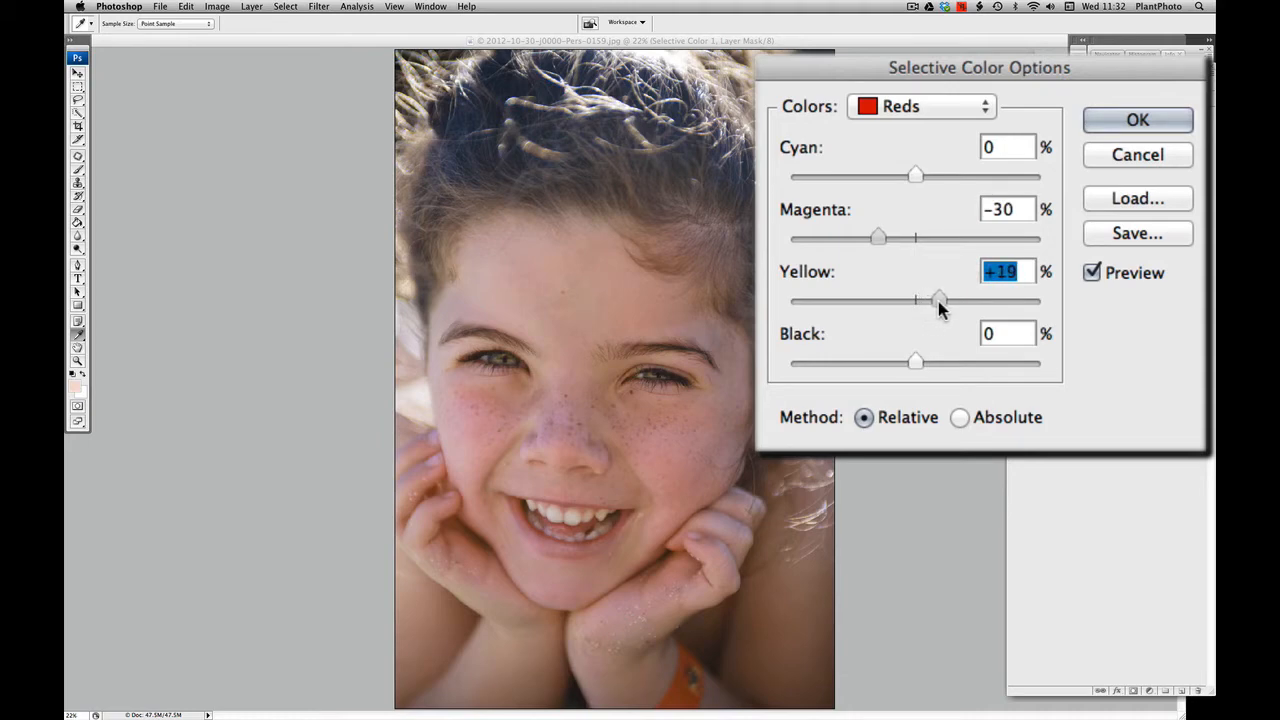
left_click_drag(938, 301, 940, 301)
left_click_drag(916, 361, 862, 370)
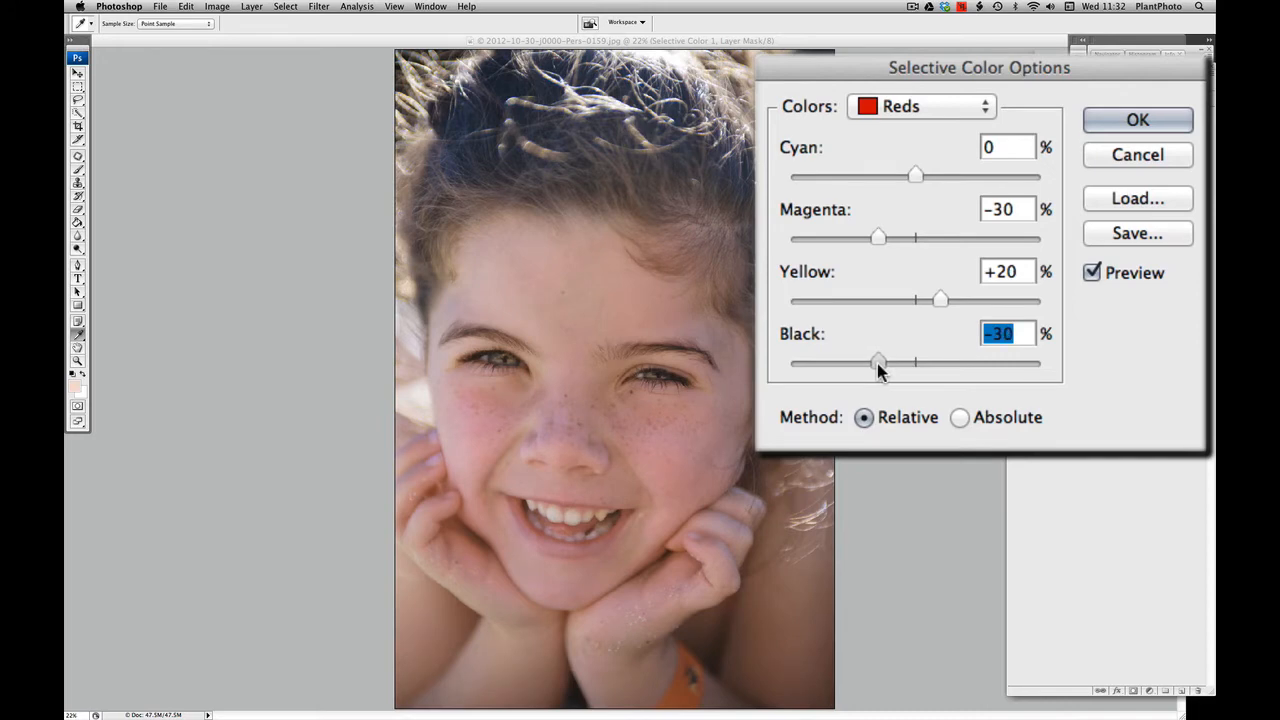
left_click(1136, 120)
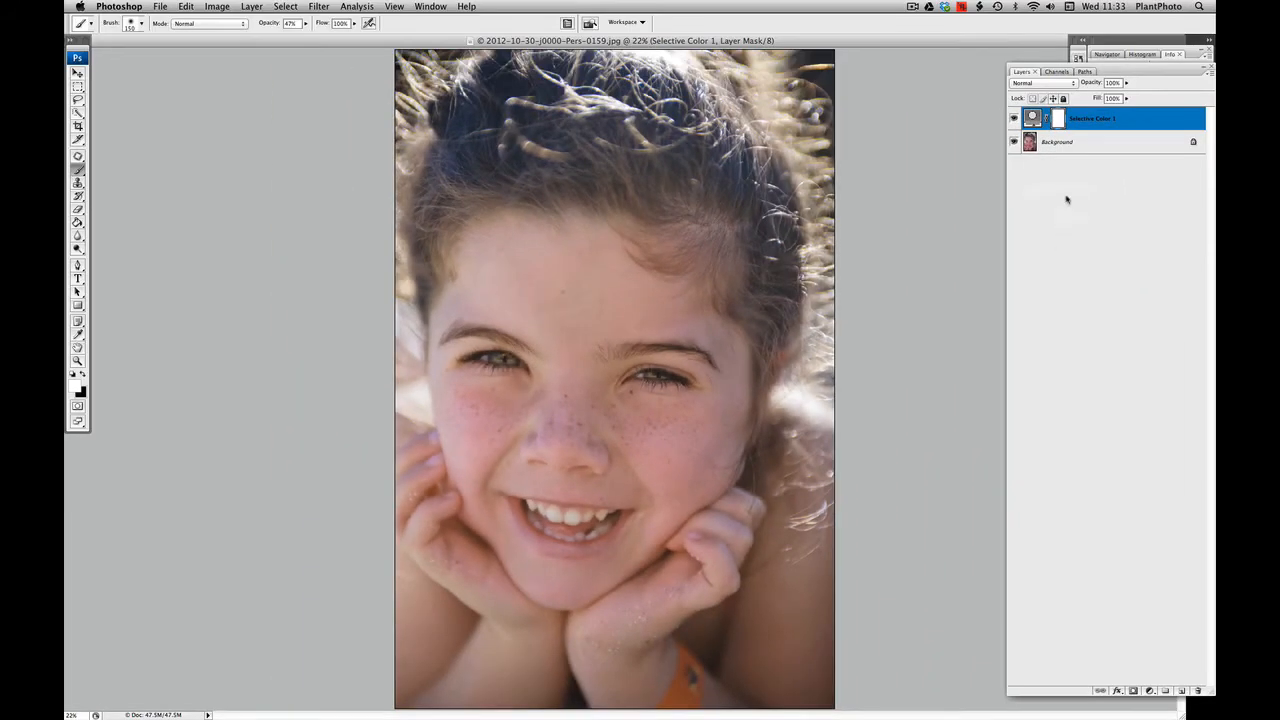
Step: Compare the skin tones with and without the Selective Color 1 layer
left_click(1013, 119)
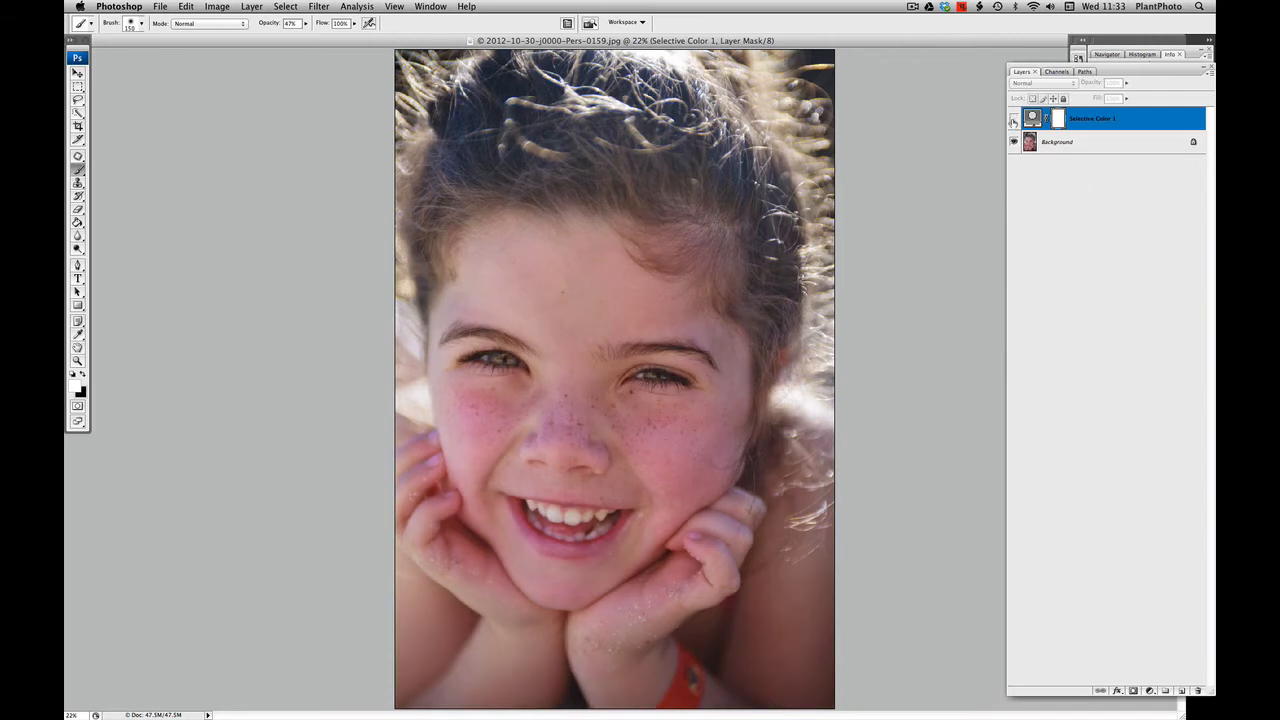
left_click(1013, 119)
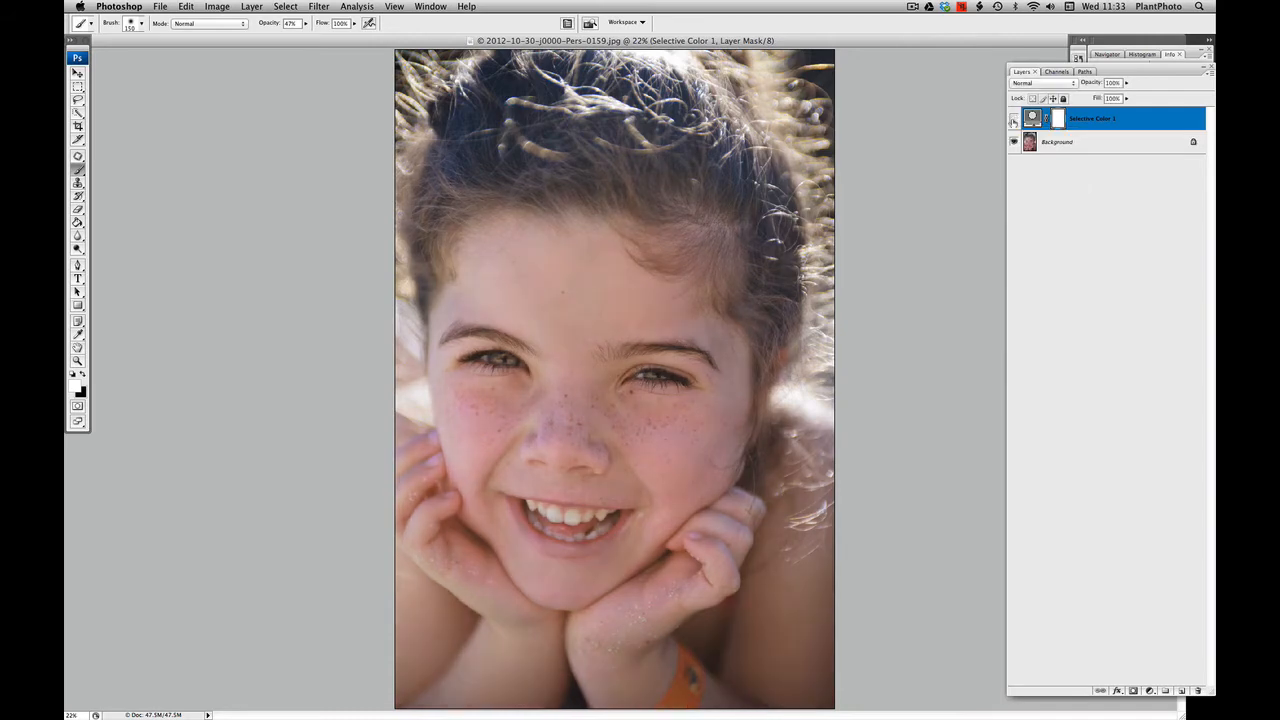
left_click(1013, 119)
left_click(1013, 119)
left_click(1013, 119)
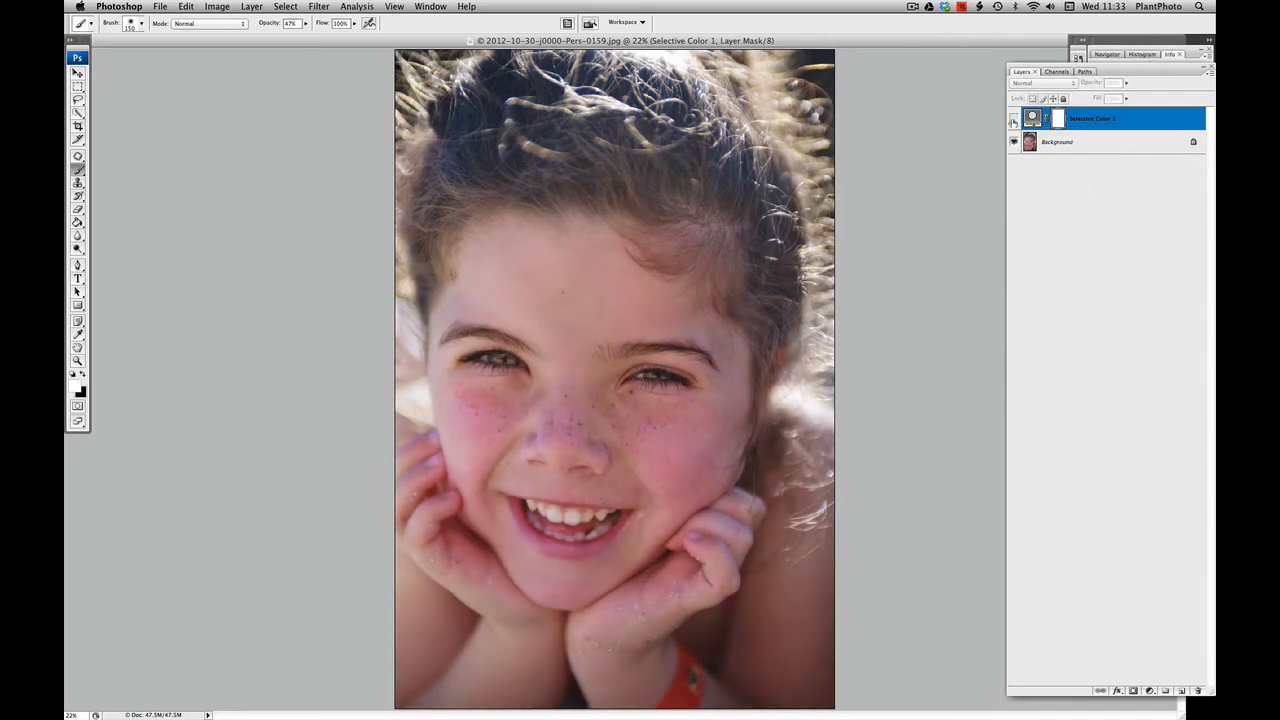
left_click(1013, 119)
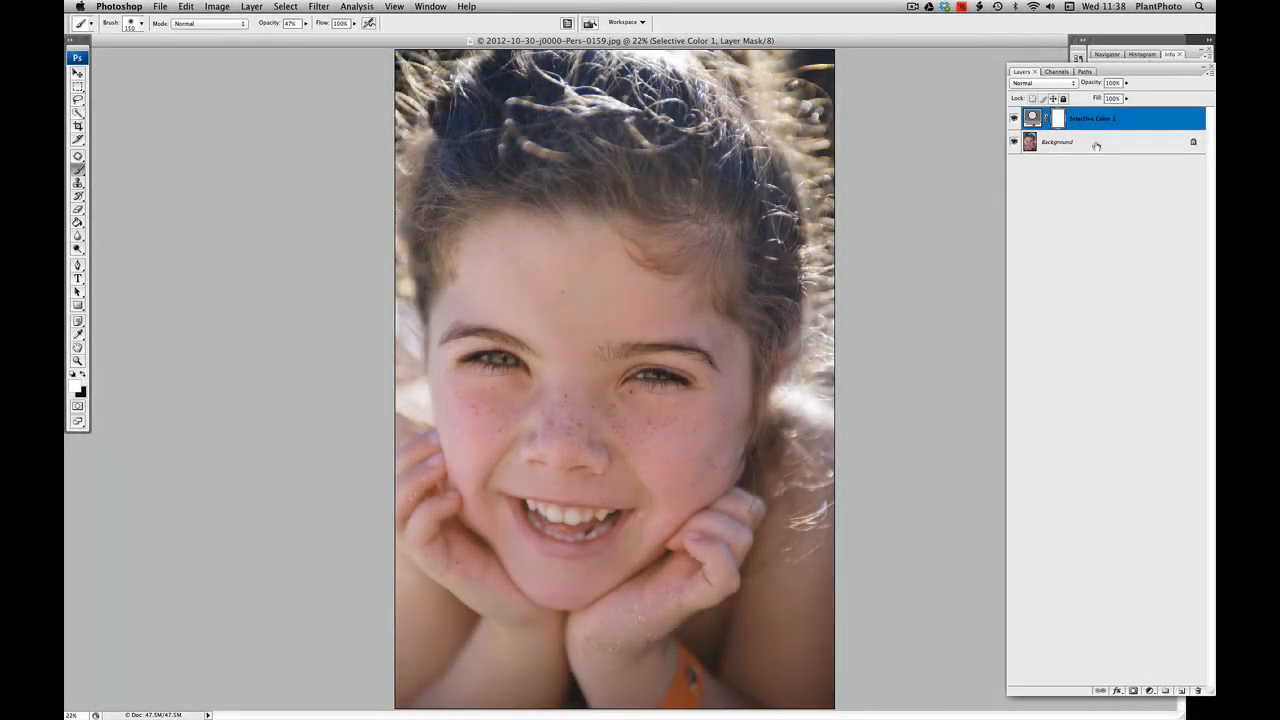
Step: Make the Background layer active and choose the Quick Selection Tool
left_click(1071, 150)
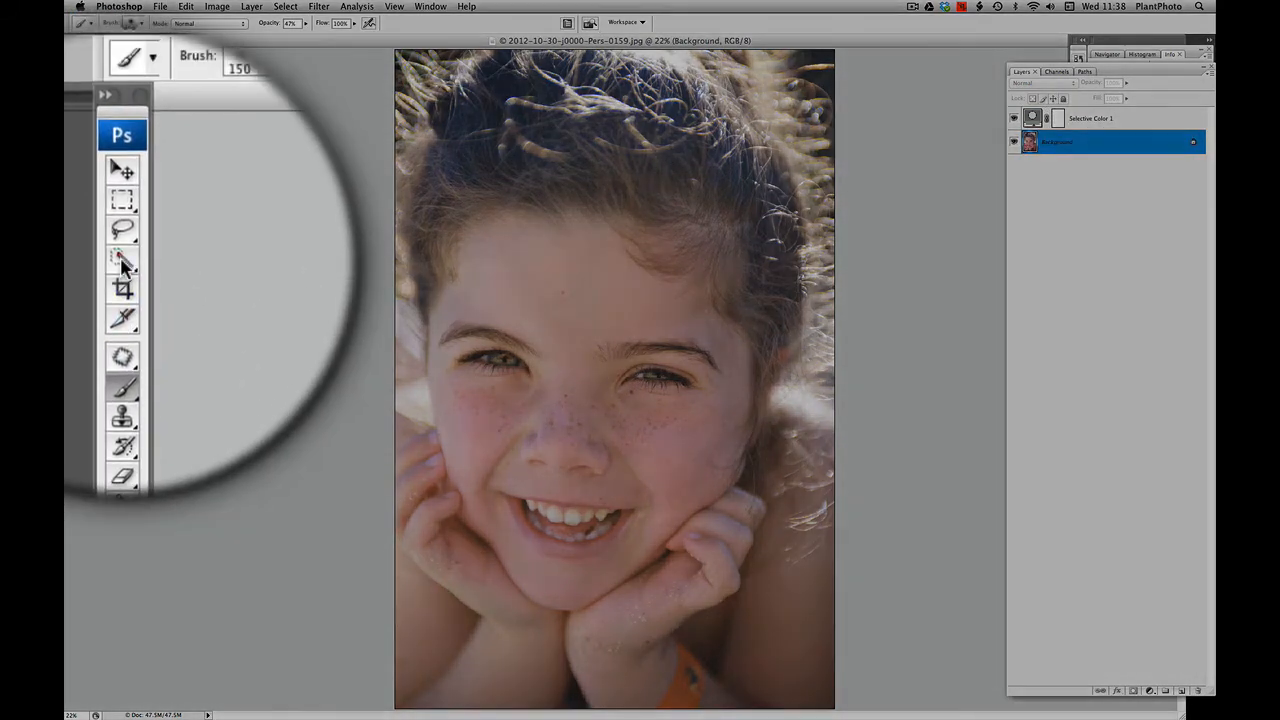
left_click(78, 112)
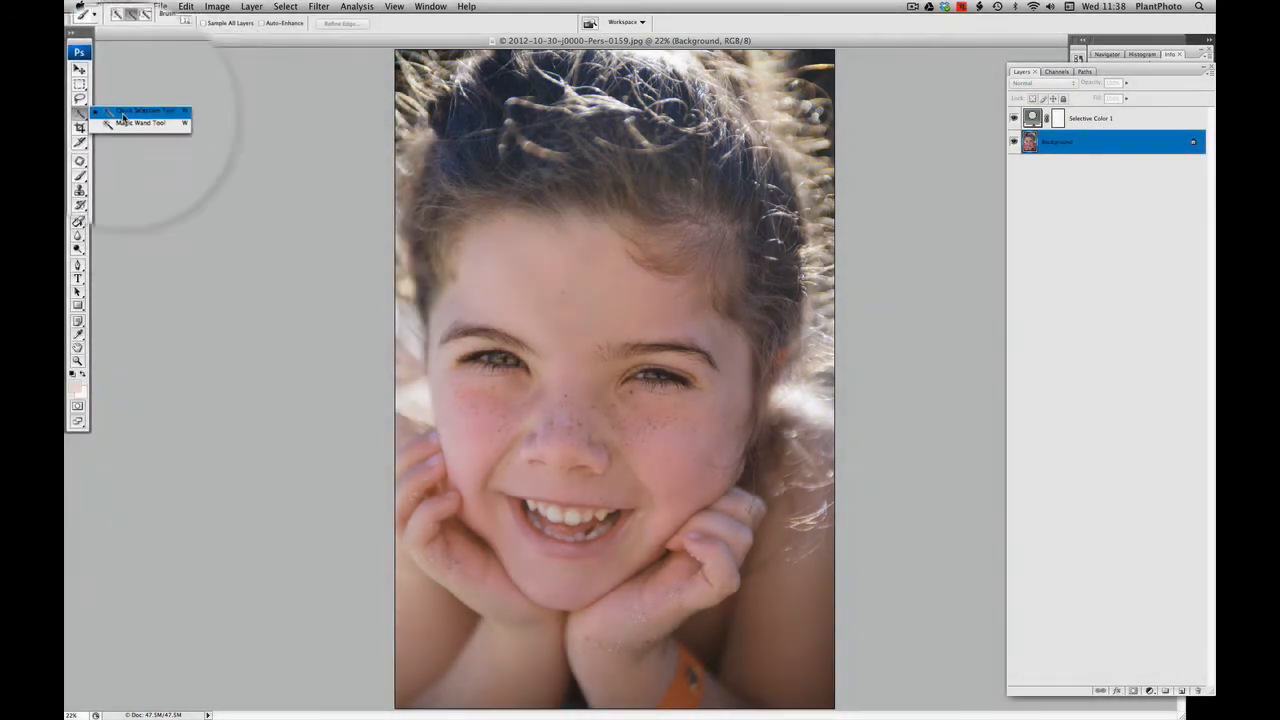
left_click(118, 114)
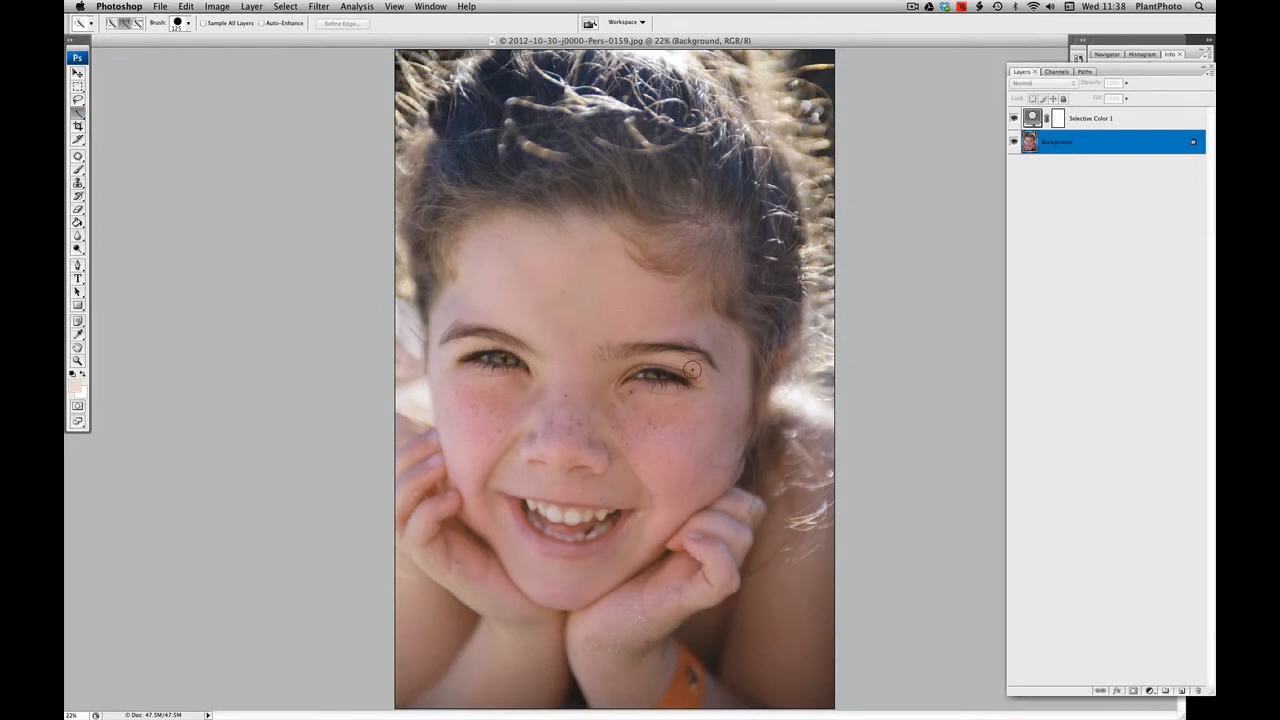
Step: Paint black on the Selective Color 1 mask over the hair and surrounding background with a 1000 px brush at 98% opacity
left_click(1058, 119)
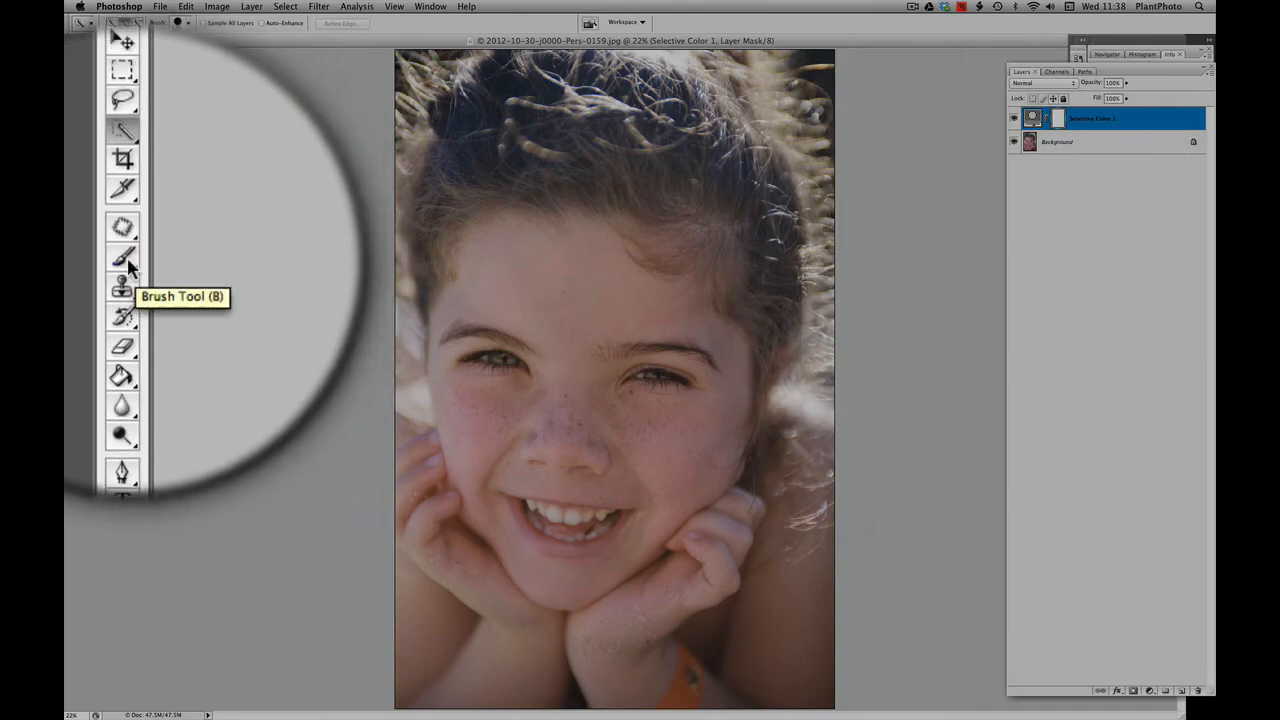
left_click(78, 169)
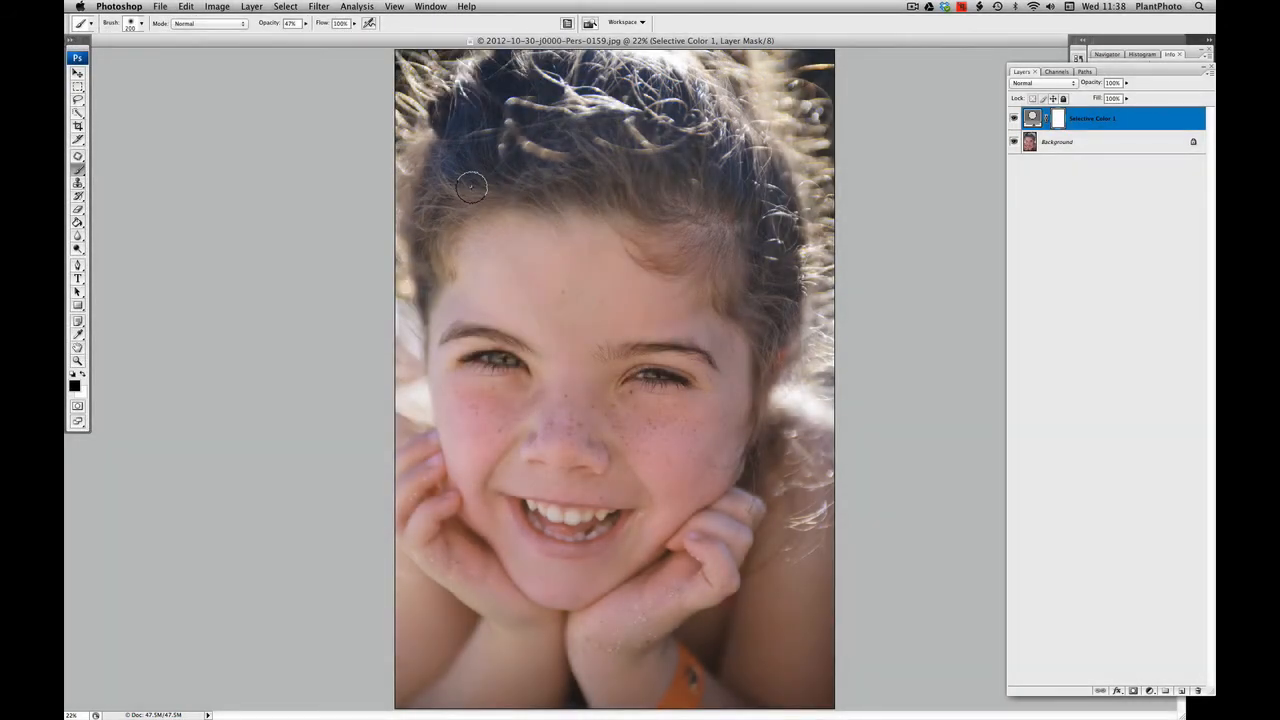
key("bracketright")
key("bracketright")
key("bracketright")
key("bracketright")
key("bracketright")
key("bracketright")
key("bracketright")
key("bracketright")
key("bracketright")
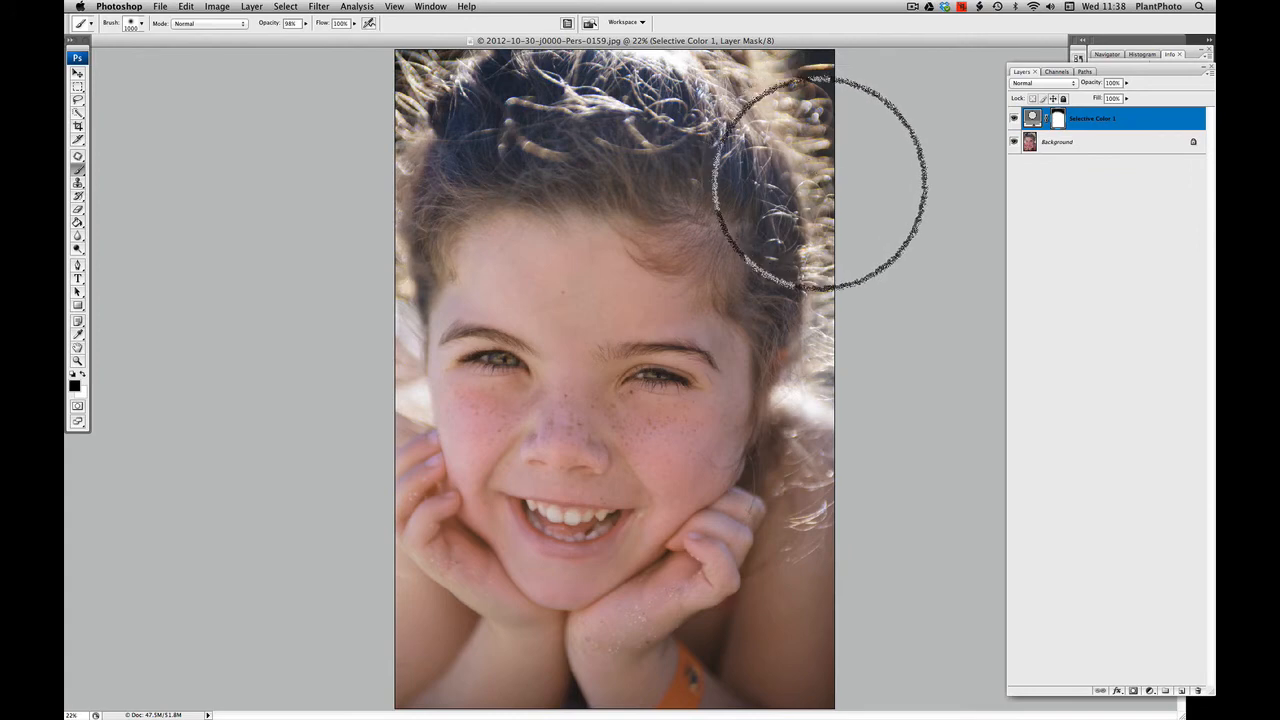
Step: Refine the black mask along the hairline with a 300 px brush and inspect the mask on its own
key("bracketleft")
key("bracketleft")
key("bracketleft")
key("bracketleft")
key("bracketleft")
key("bracketleft")
key("bracketleft")
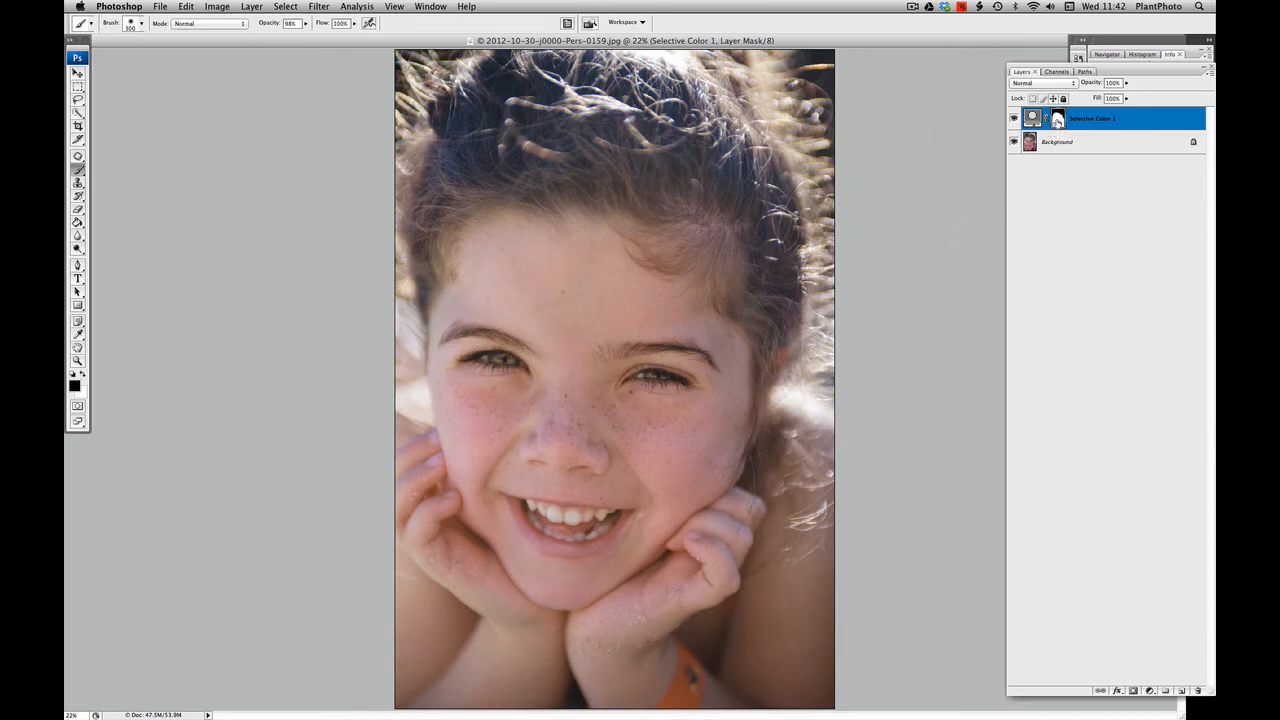
left_click(1057, 122, "alt")
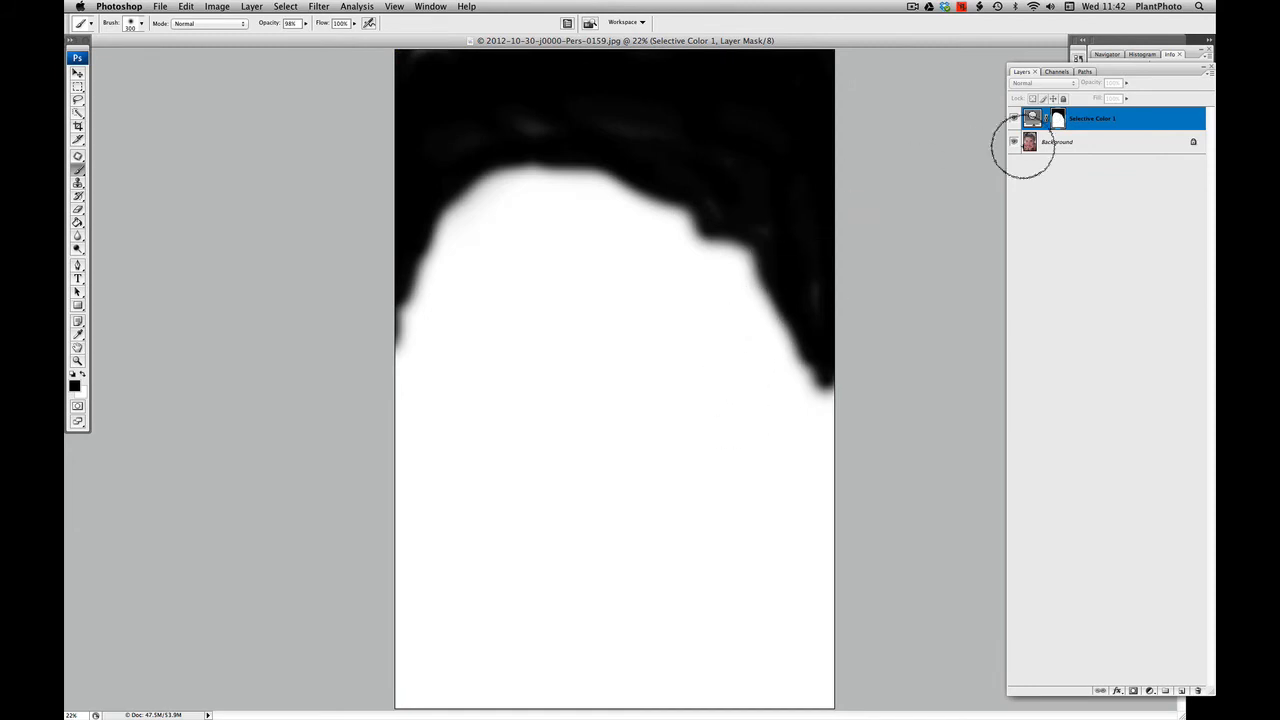
left_click(1057, 122, "alt")
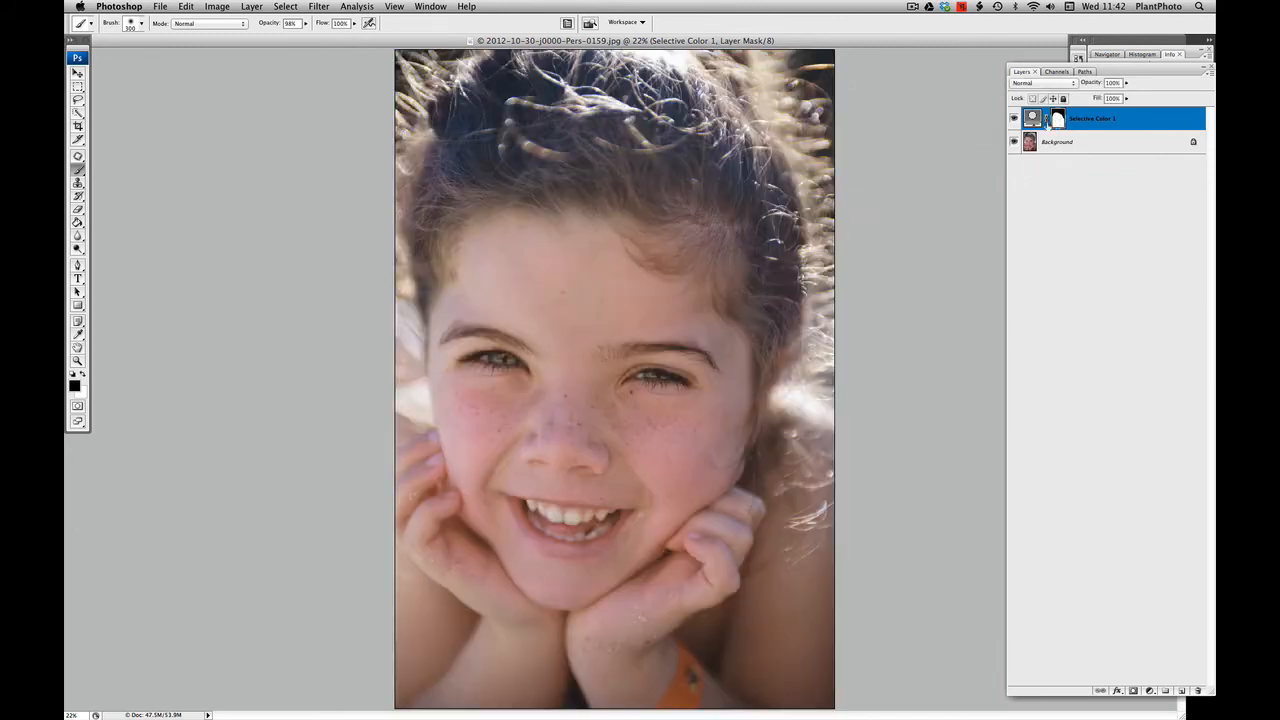
Step: Compare the child's face up close with and without the Selective Color 1 layer
left_click(660, 380, "super")
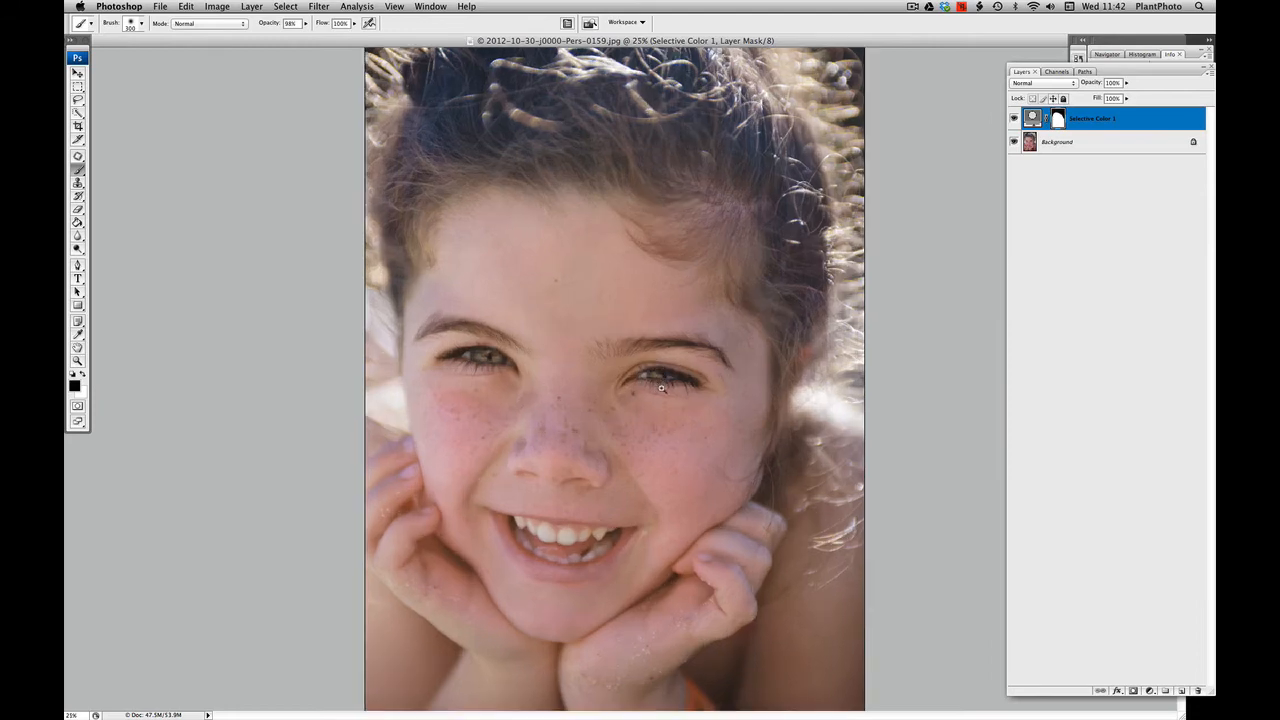
left_click(671, 388, "super")
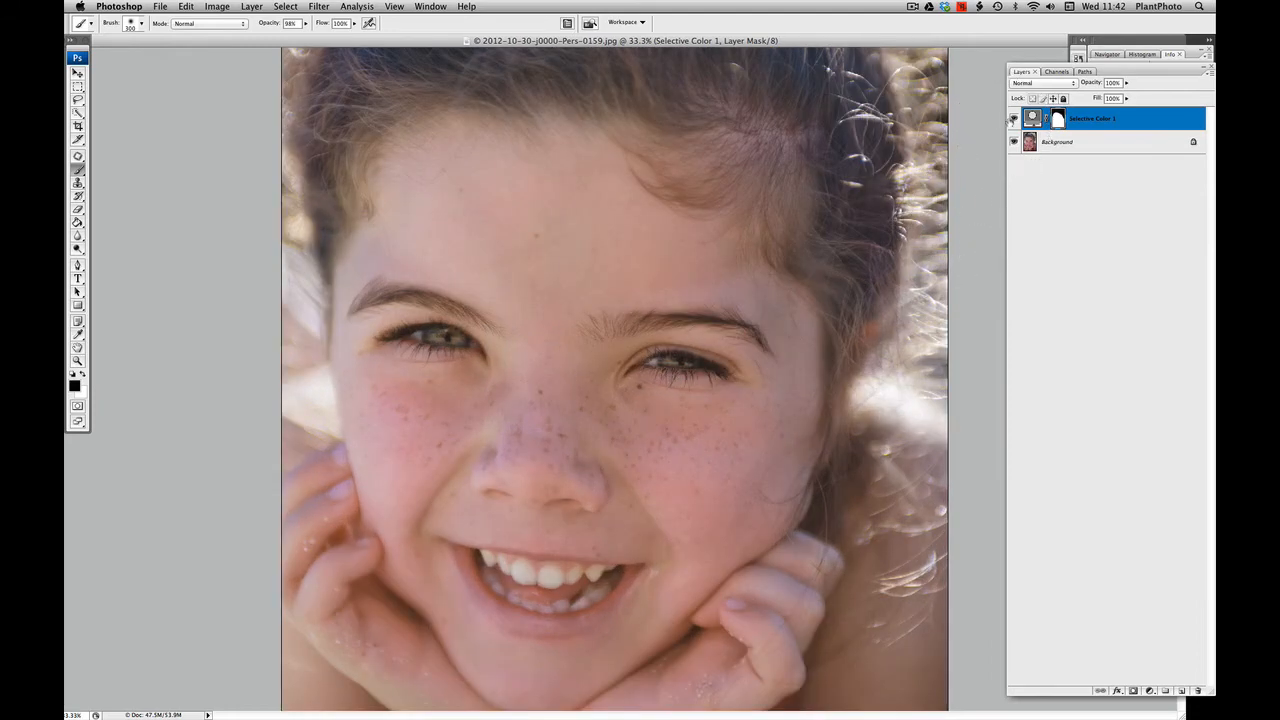
left_click(1013, 119)
left_click(1013, 119)
left_click(1013, 119)
left_click(1013, 119)
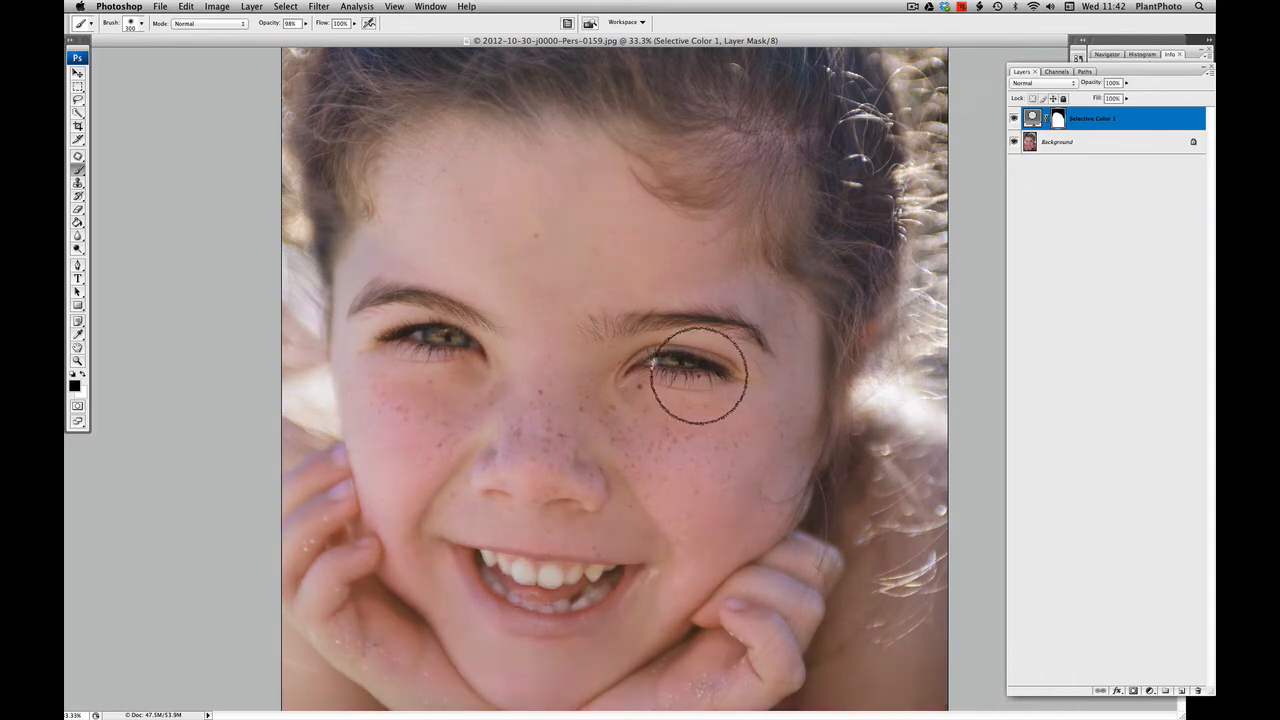
Step: Paint black over both eyes on the Selective Color 1 mask with an 80 px brush at 98% opacity
key("bracketleft")
key("bracketleft")
key("bracketleft")
key("bracketleft")
key("bracketleft")
key("bracketleft")
key("bracketleft")
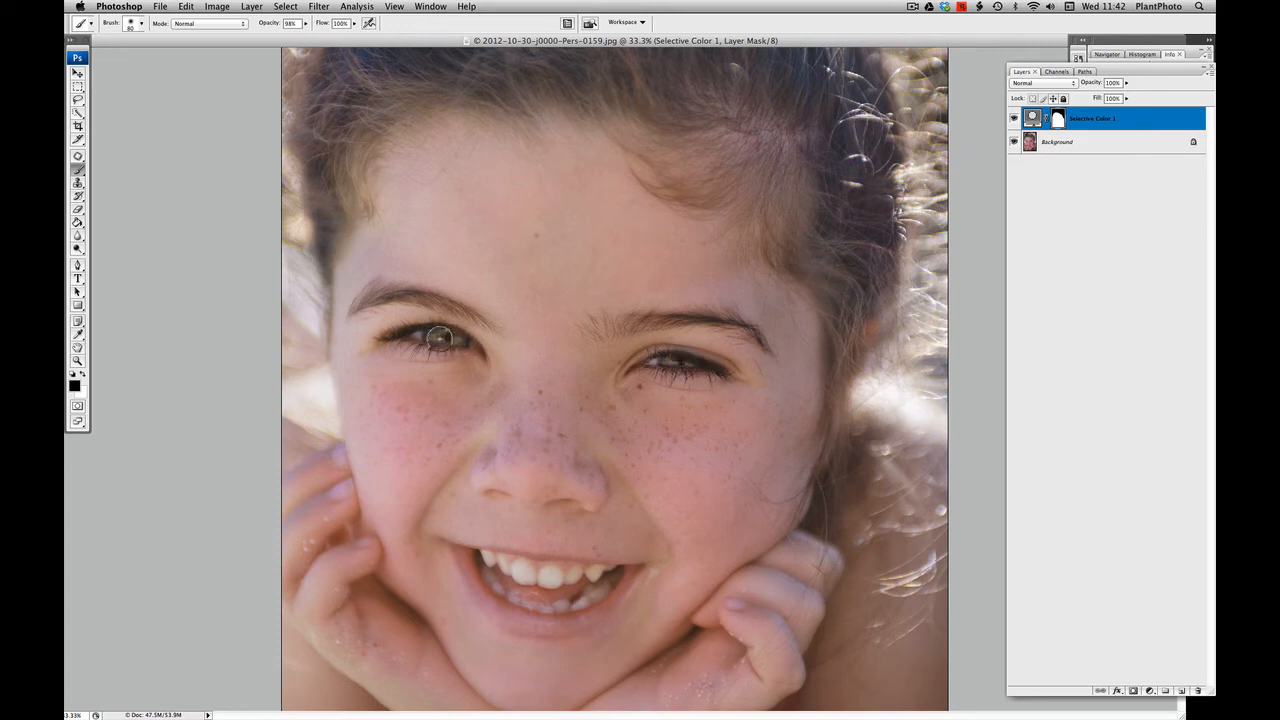
left_click_drag(440, 338, 424, 338)
Step: Try masking the lips at 98% brush opacity and undo those strokes
mouse_move(627, 575)
left_mouse_down()
mouse_move(571, 618)
mouse_move(522, 617)
mouse_move(564, 622)
mouse_move(486, 596)
mouse_move(462, 553)
mouse_move(591, 570)
left_mouse_up()
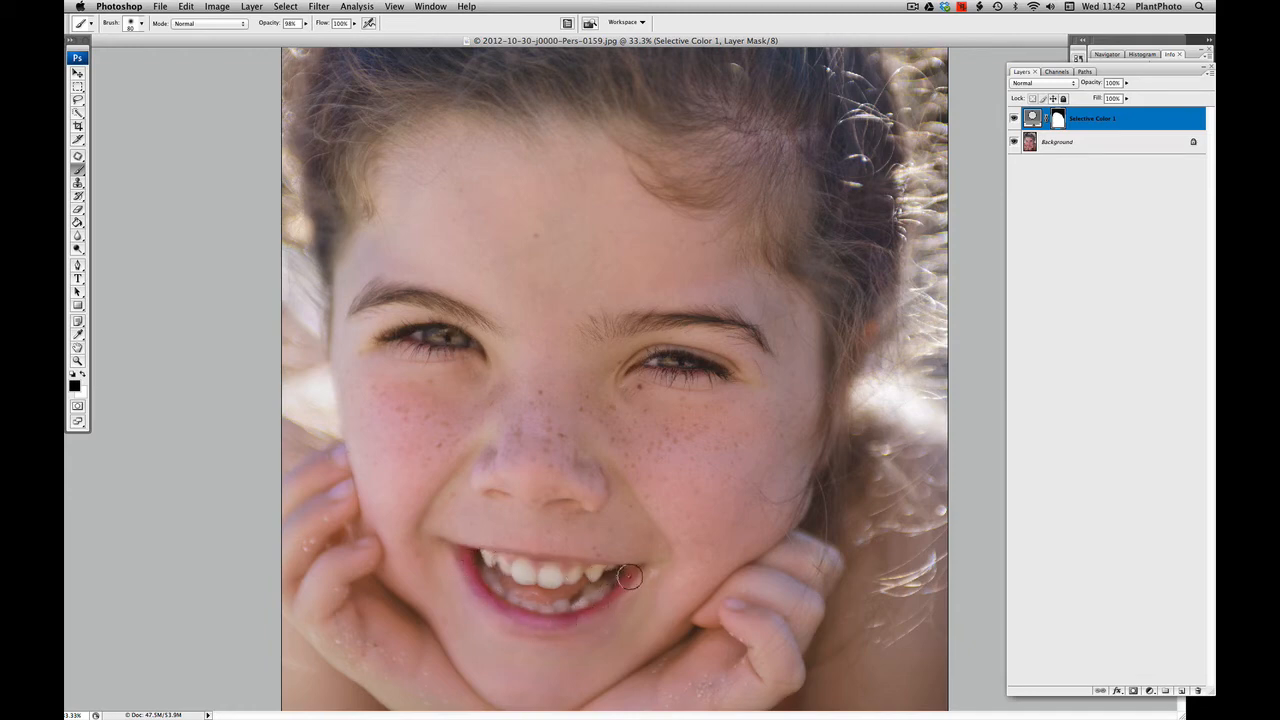
key("alt+super+z")
key("alt+super+z")
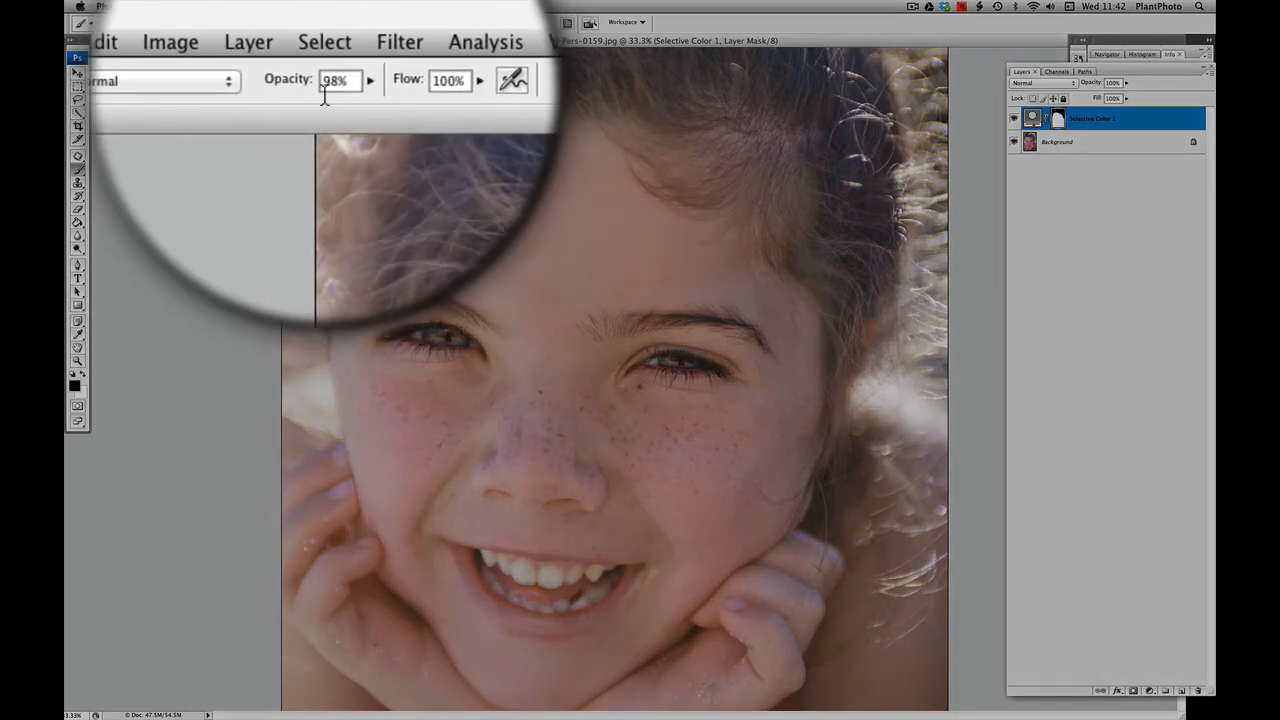
Step: Lower the brush opacity to 40% and paint black on the layer mask over the lips and teeth
left_click_drag(277, 24, 275, 24)
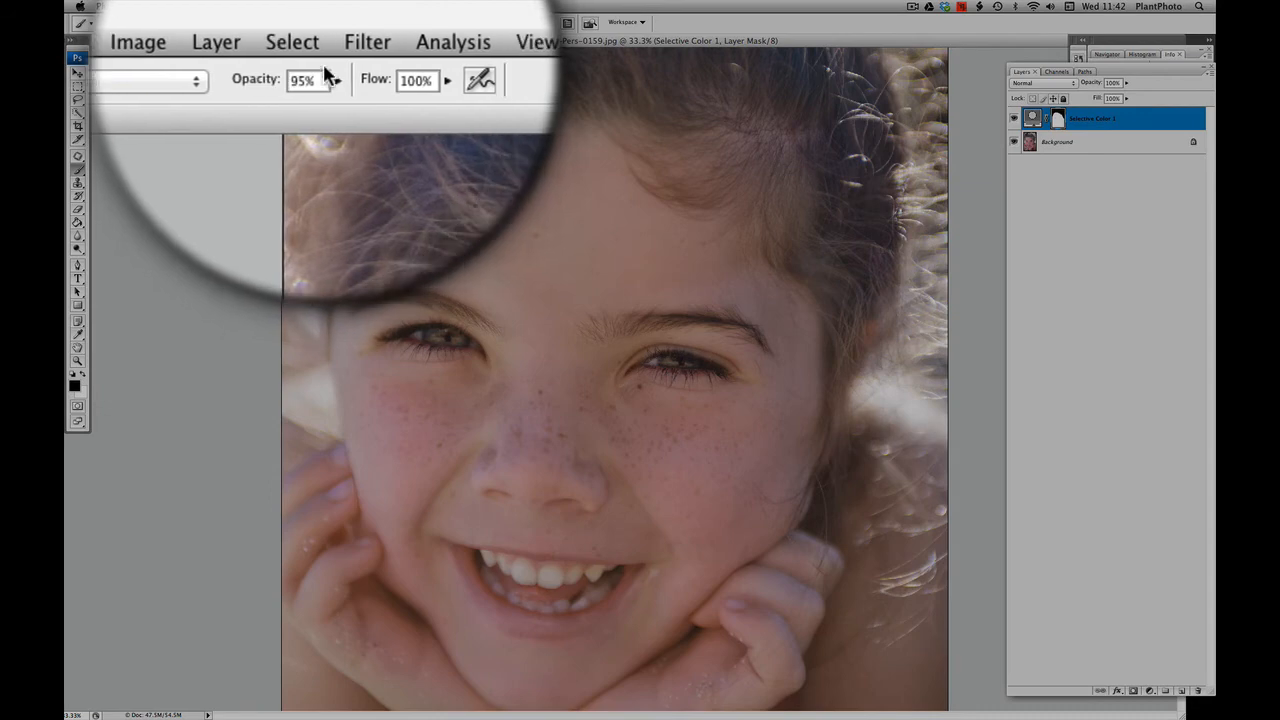
left_click_drag(323, 80, 329, 118)
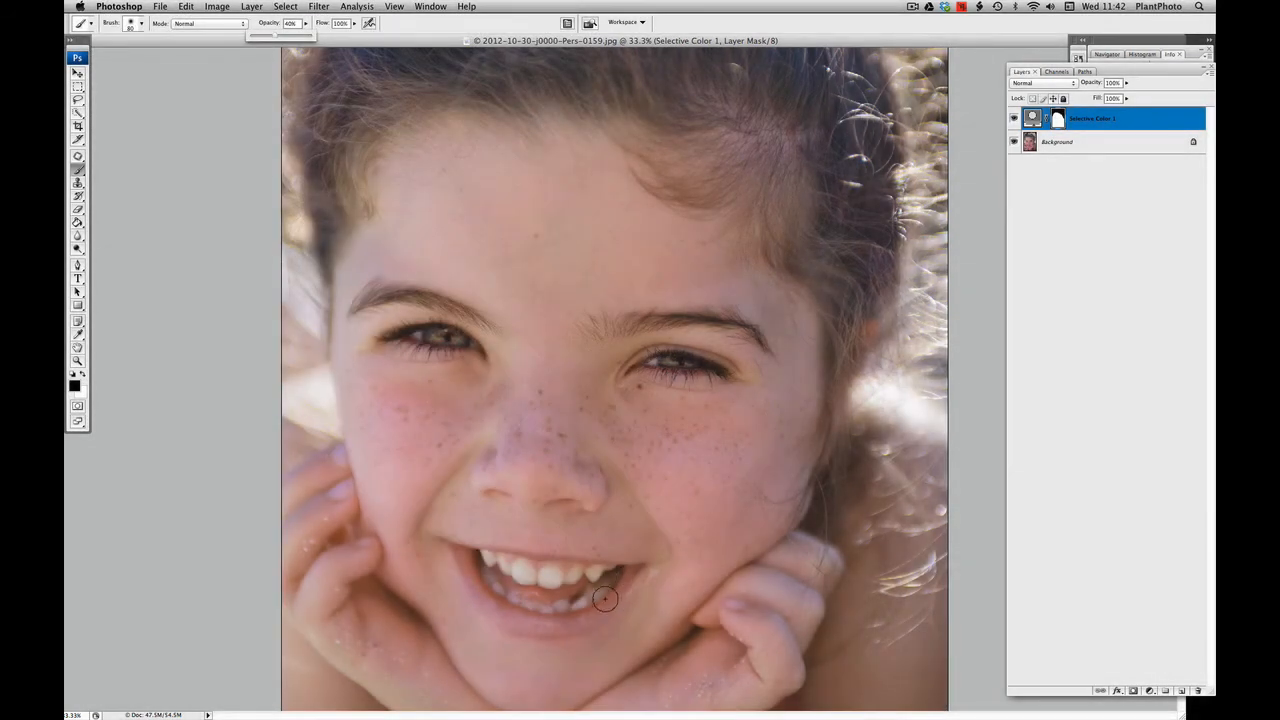
left_click(605, 599)
left_click_drag(622, 590, 587, 615)
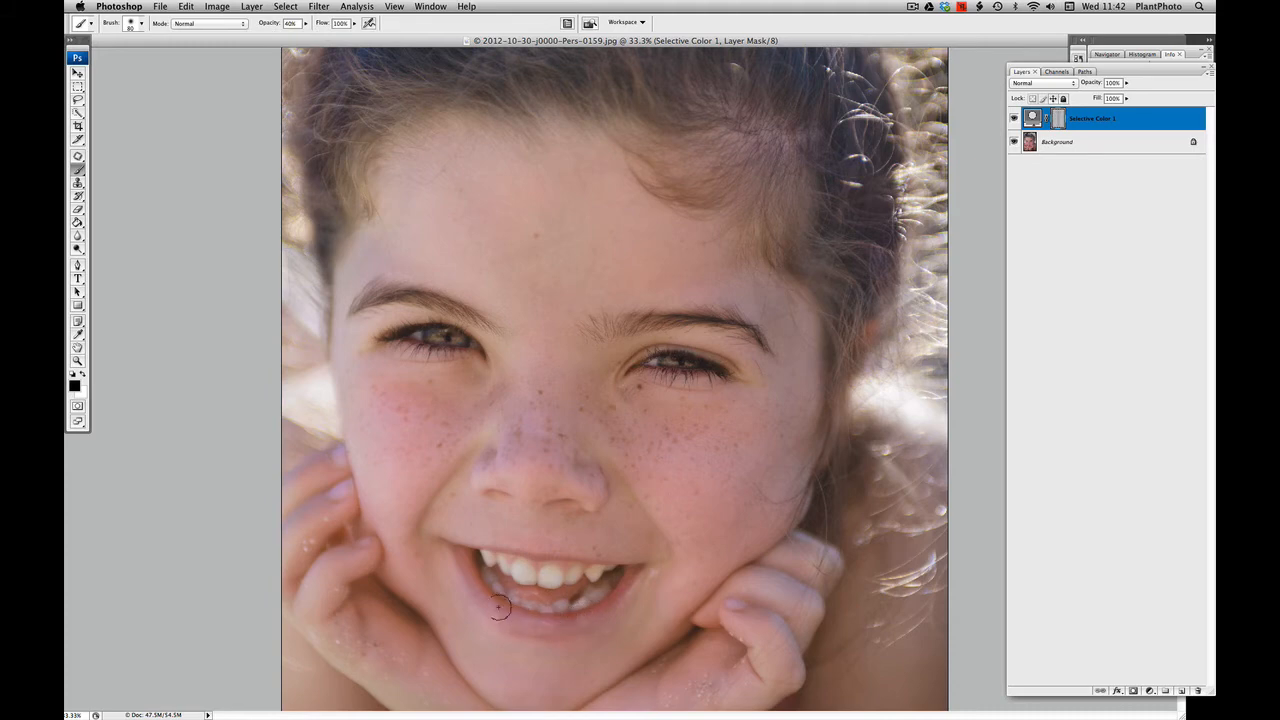
left_click_drag(547, 566, 553, 573)
Step: Inspect the painted eye and mouth areas of the Selective Color 1 mask on its own
left_click(1057, 120, "alt")
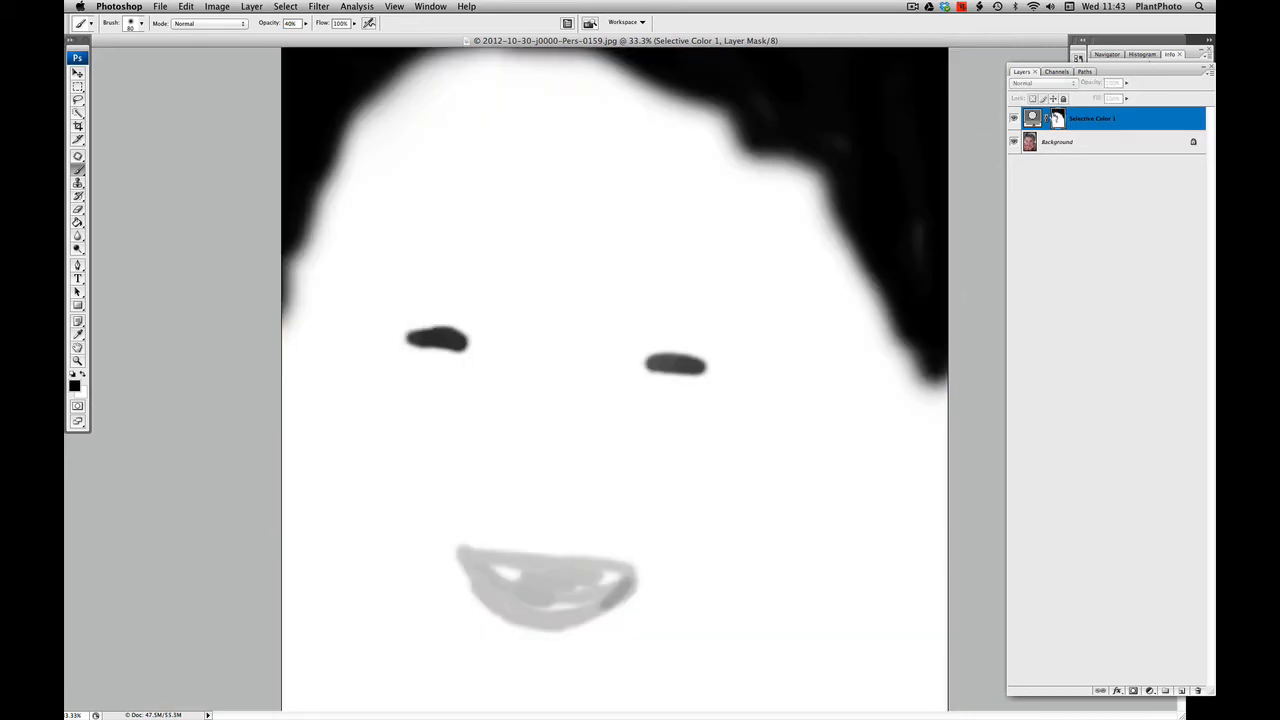
mouse_move(612, 592)
left_mouse_down()
mouse_move(539, 608)
mouse_move(594, 601)
mouse_move(557, 605)
mouse_move(485, 571)
mouse_move(557, 605)
mouse_move(618, 578)
mouse_move(508, 542)
left_mouse_up()
left_click(1058, 120, "alt")
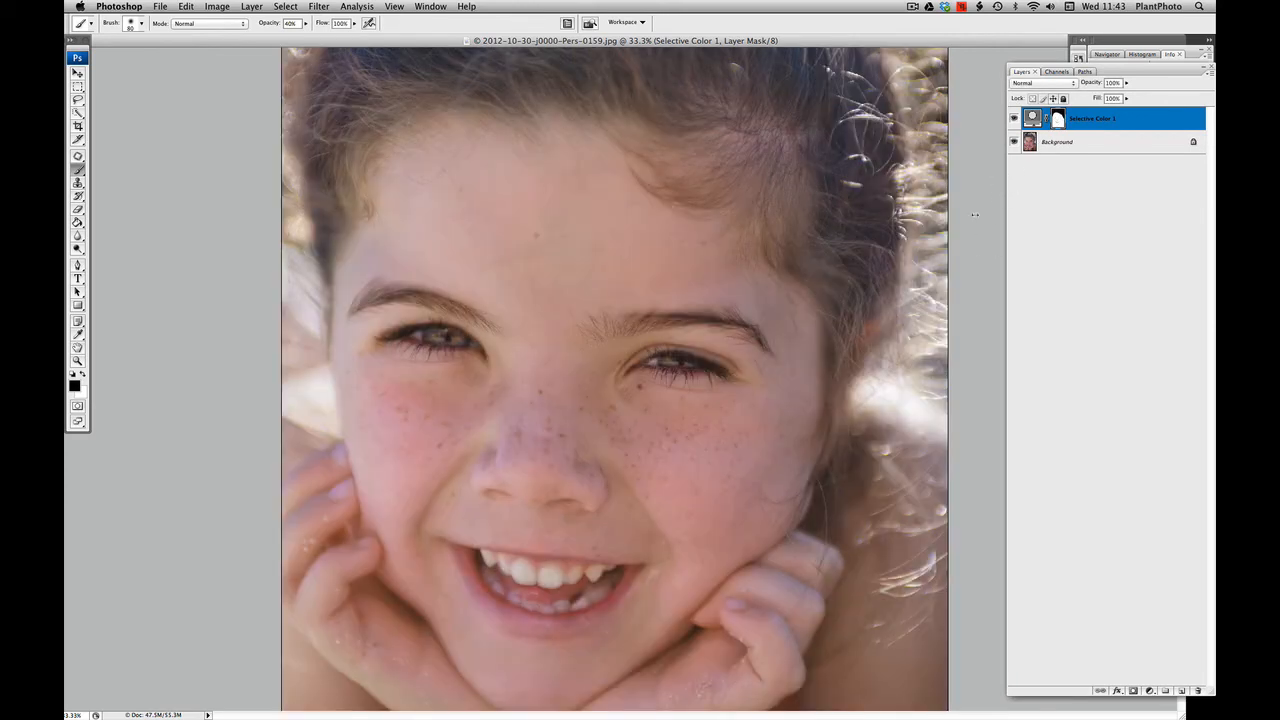
Step: Fit the whole photo in view, then move its window beside the layer list and enlarge it
left_click(78, 361)
right_click(450, 279)
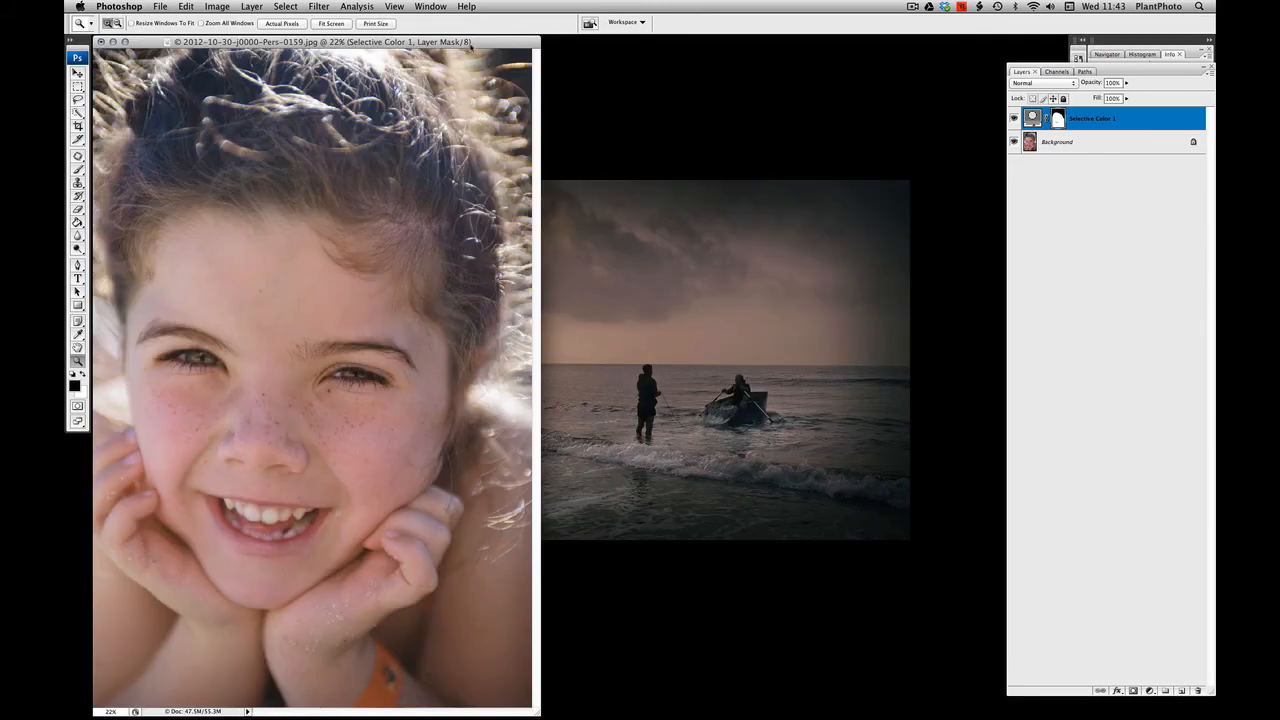
left_click_drag(471, 44, 662, 43)
left_click_drag(730, 710, 934, 715)
Step: Compare the whole portrait repeatedly with the Selective Color 1 layer hidden and shown
left_click(1013, 119)
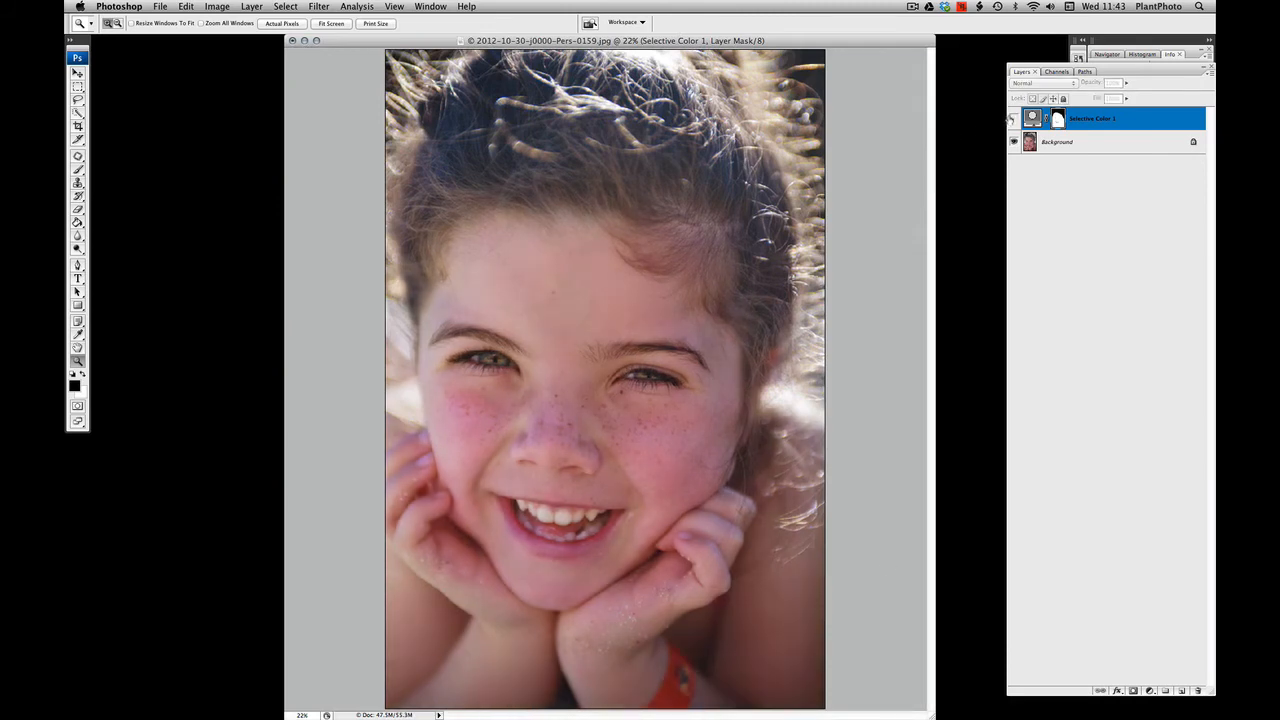
left_click(1013, 119)
left_click(1013, 119)
left_click(1013, 119)
left_click(1013, 119)
left_click(1013, 119)
left_click(1013, 119)
left_click(1013, 119)
left_click(1013, 119)
left_click(1013, 119)
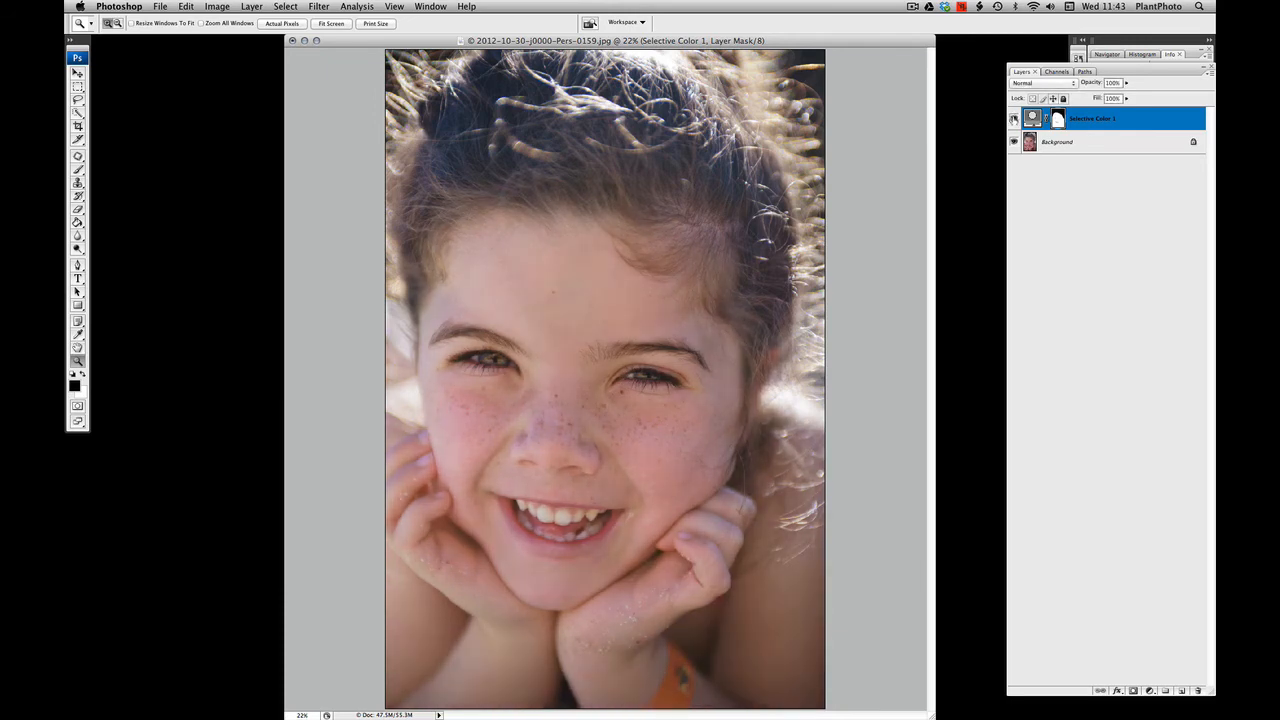
left_click(1013, 119)
left_click(1013, 119)
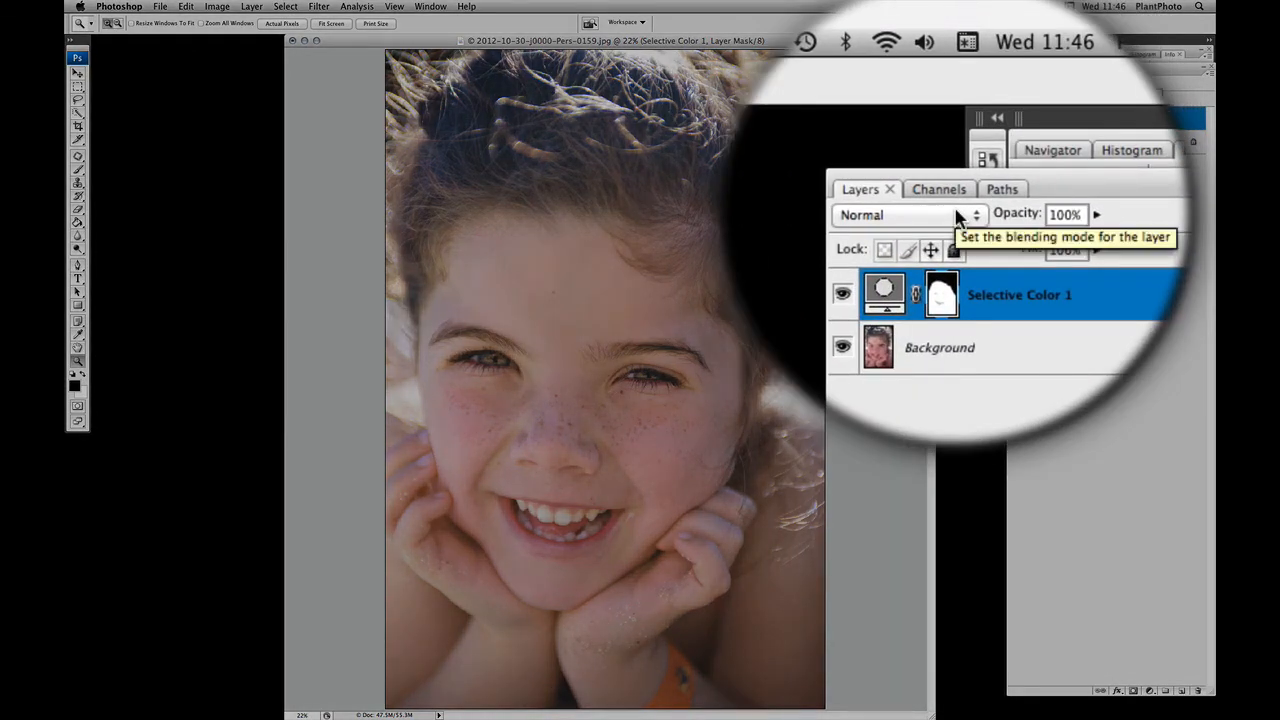
Step: Compare the Color and Normal blending modes on the Selective Color 1 layer, returning it to Normal
left_click(957, 218)
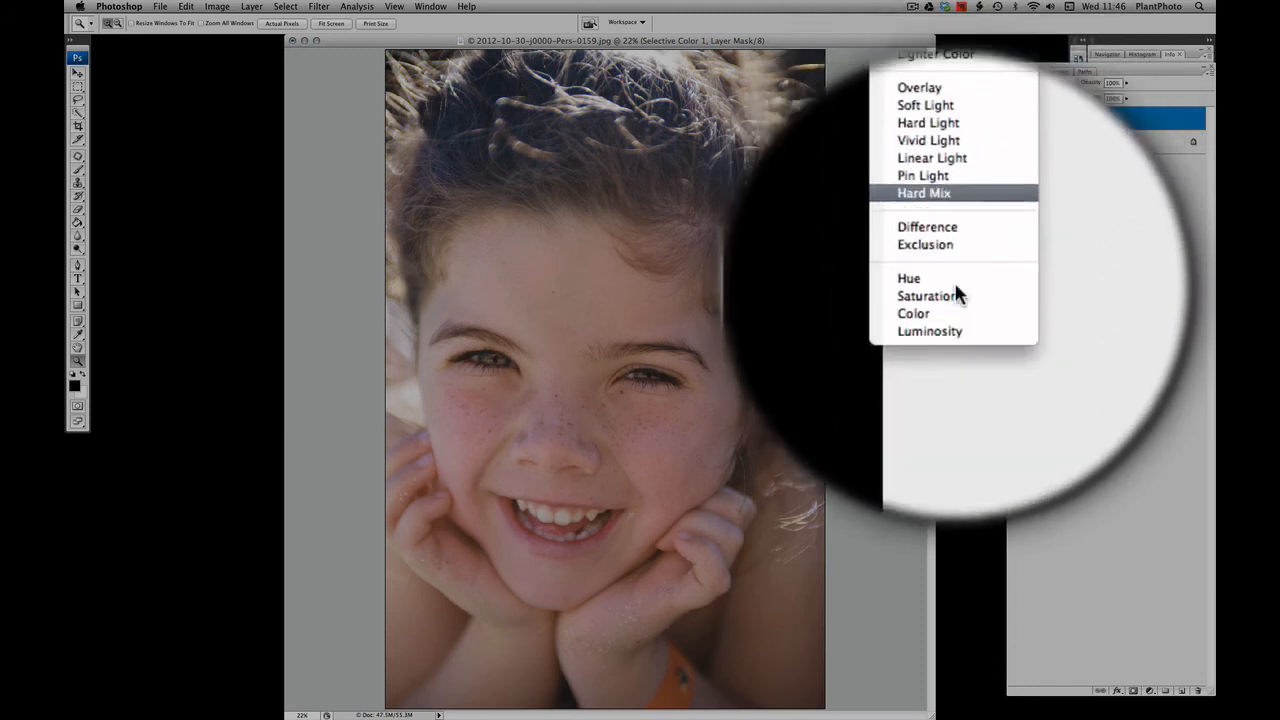
left_click(1037, 303)
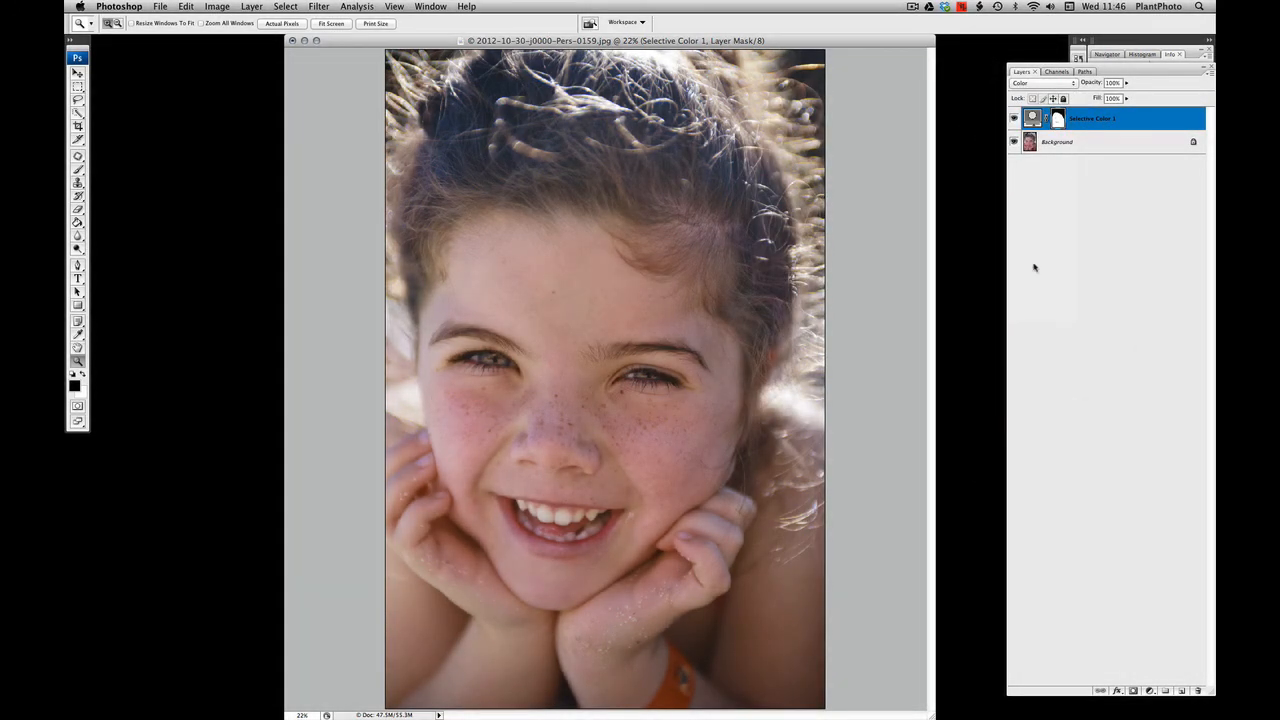
left_click(1044, 86)
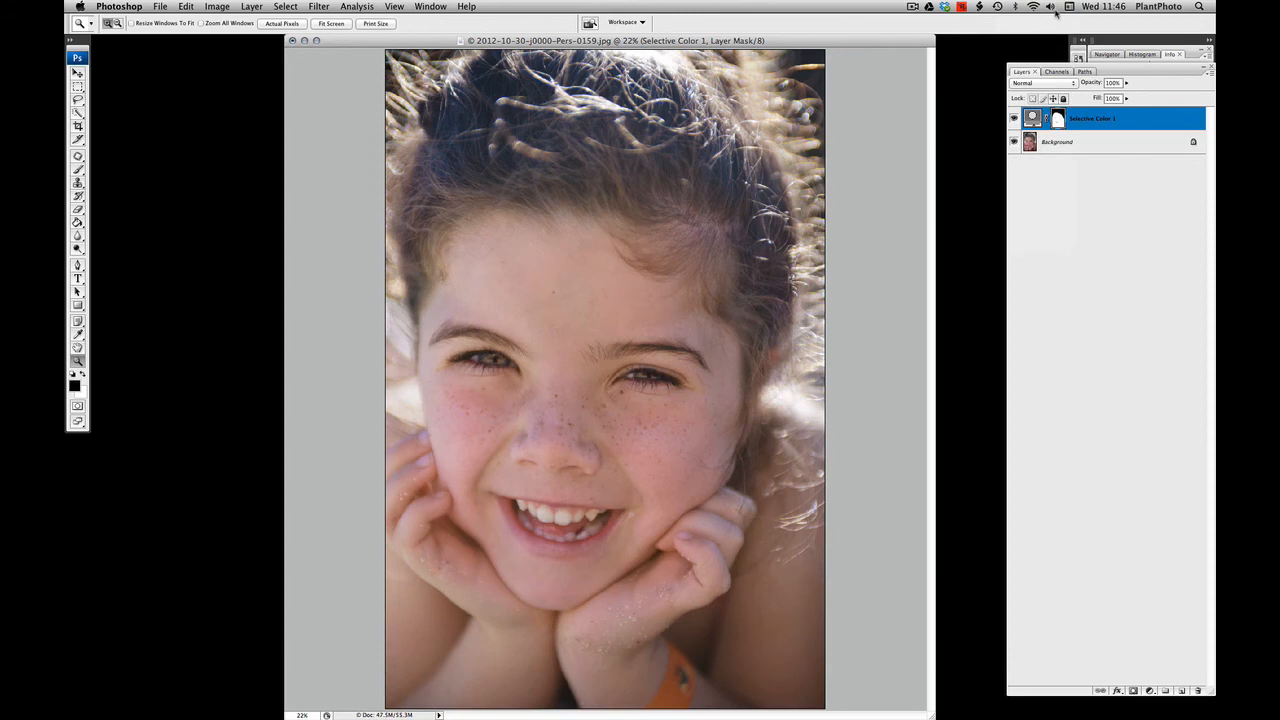
left_click(1042, 90)
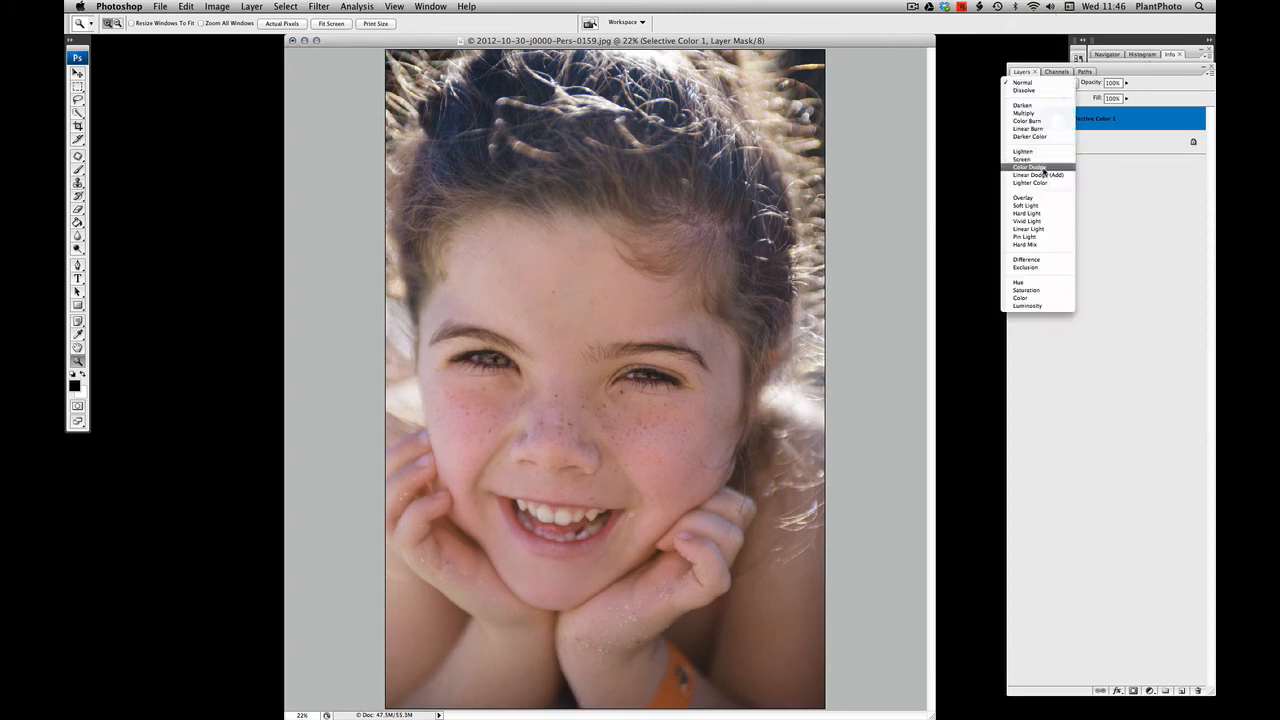
left_click(1028, 298)
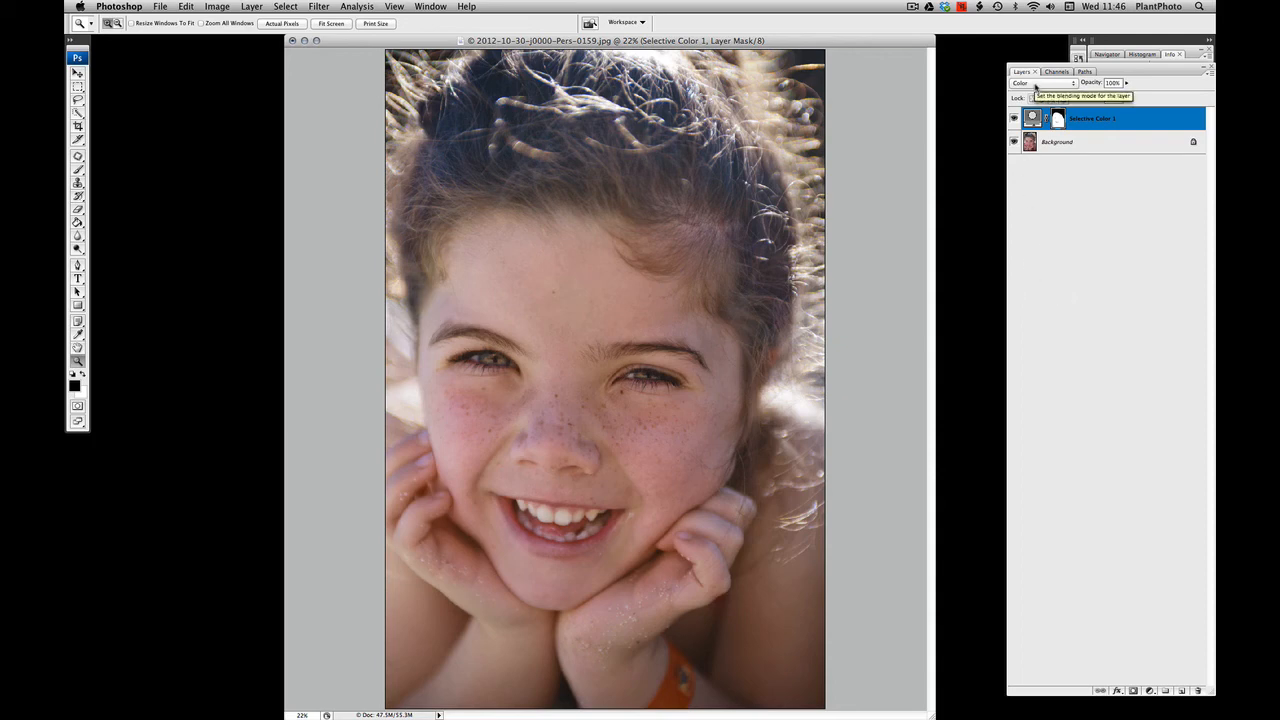
left_click(1035, 87)
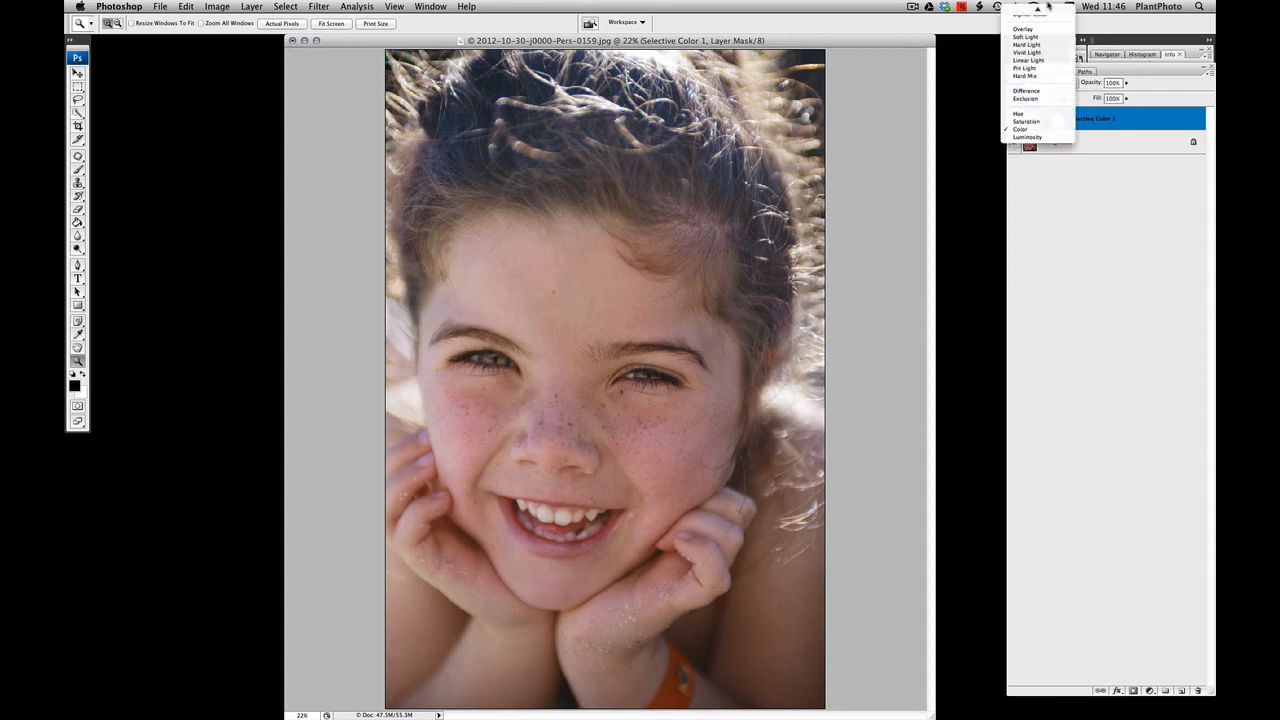
left_click(1047, 9)
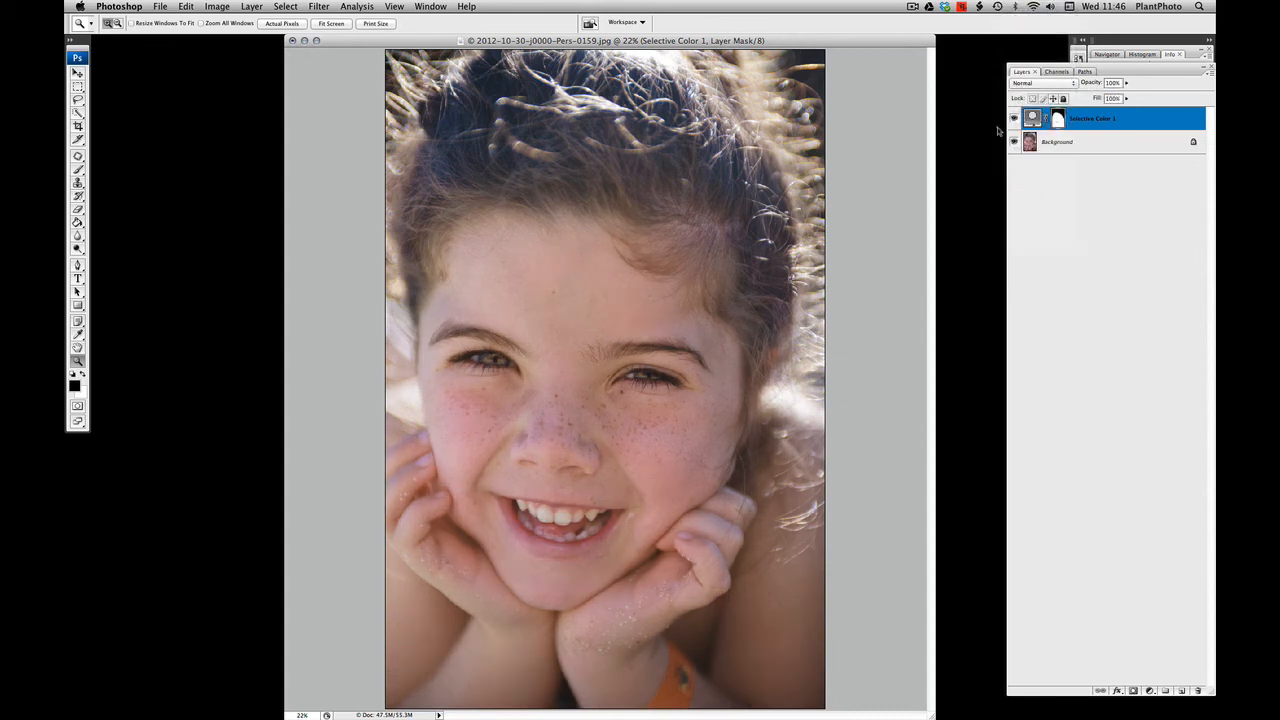
Step: Check the portrait without the Selective Color 1 layer, and set the layer's blending mode to Color
left_click(1013, 119)
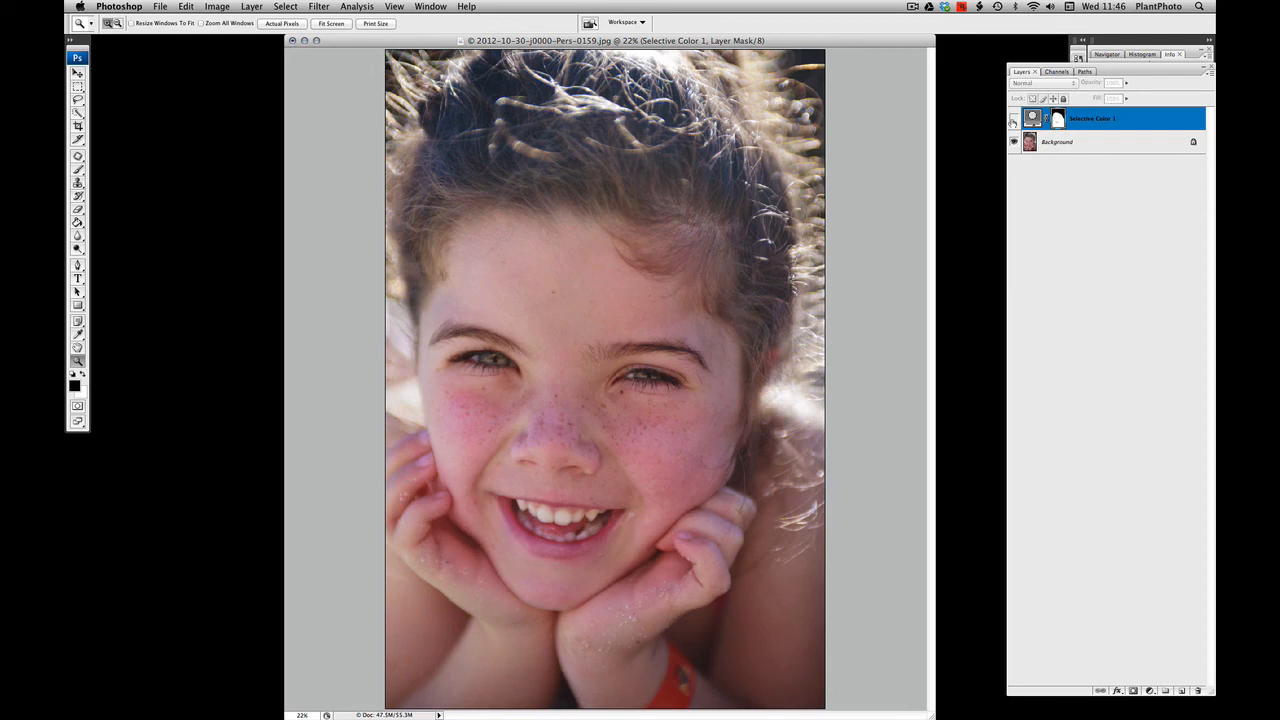
left_click(1013, 119)
left_click(1013, 119)
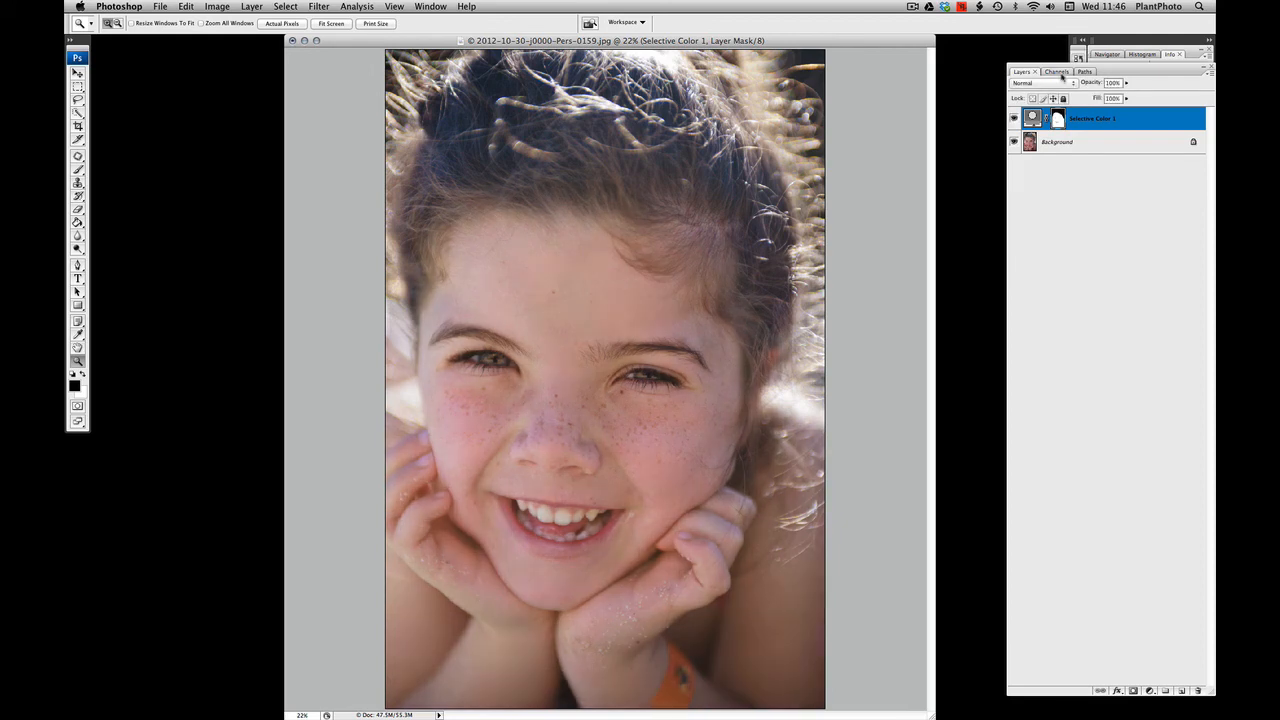
left_click(1052, 83)
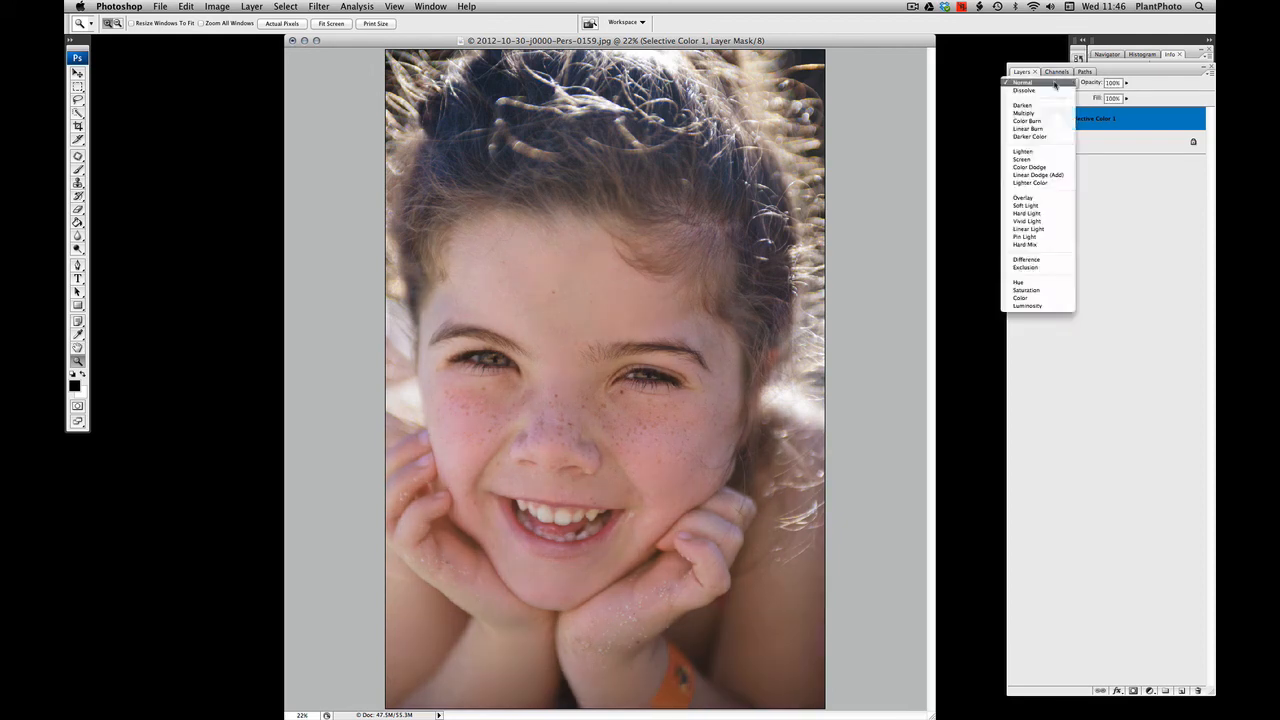
left_click(1024, 299)
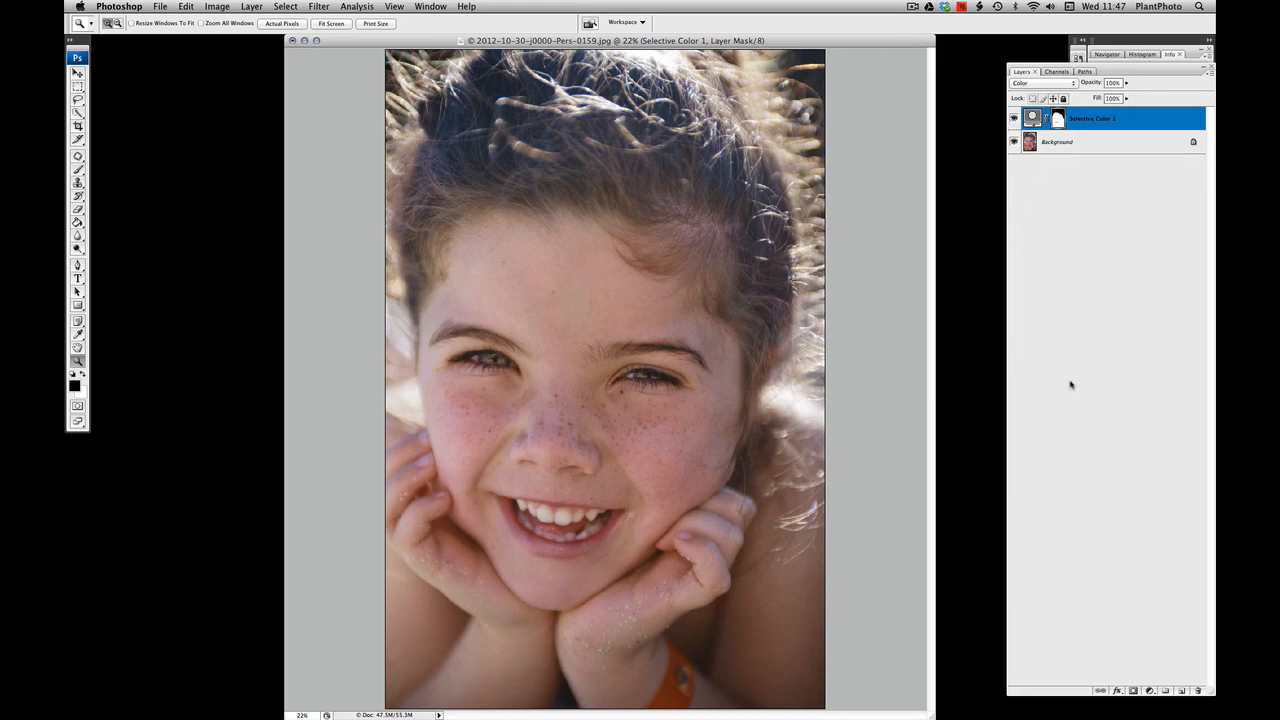
Step: Slightly raise the Black amount for the Reds in the Selective Color 1 adjustment and accept the change
double_click(1034, 120)
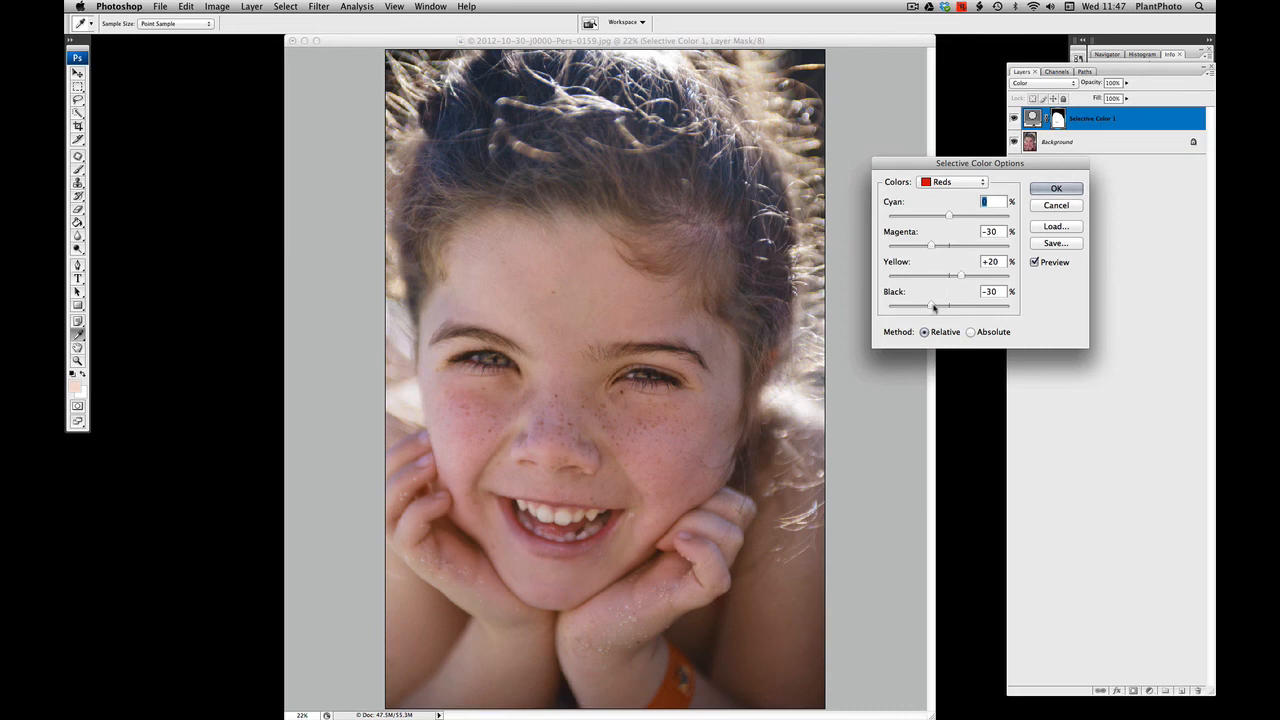
left_click_drag(934, 307, 937, 309)
left_click(1070, 190)
key("z")
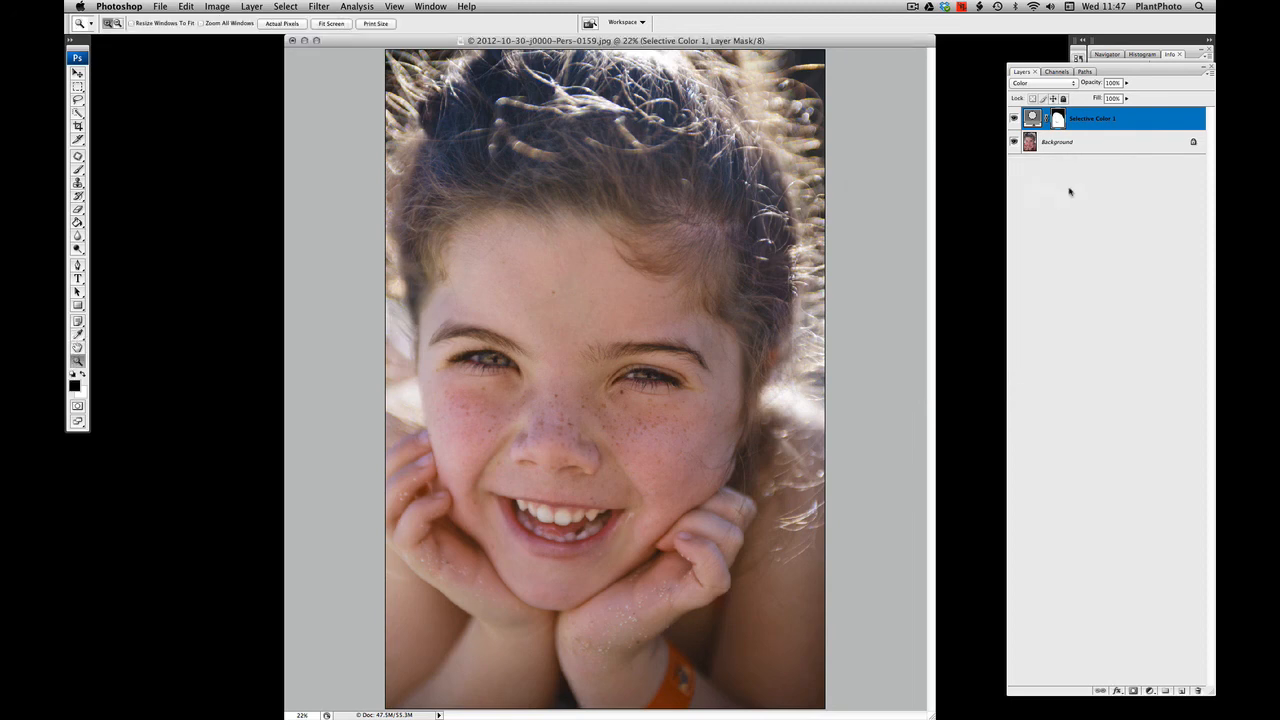